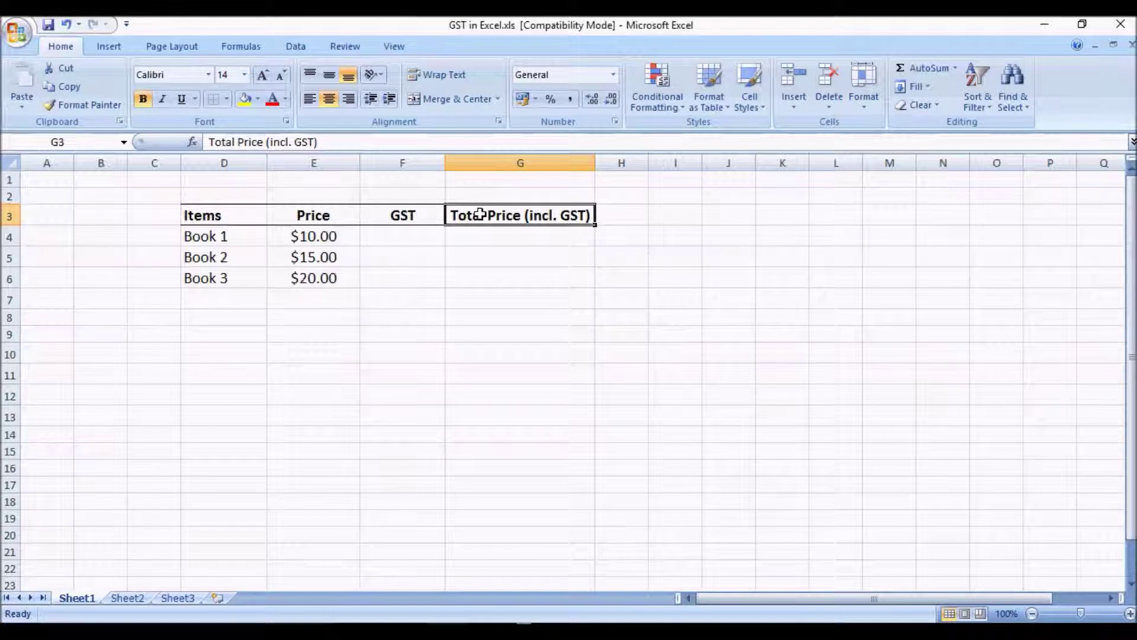
Review the Book 1 price, the empty GST cell, and the Price and Total Price headings
click(338, 236)
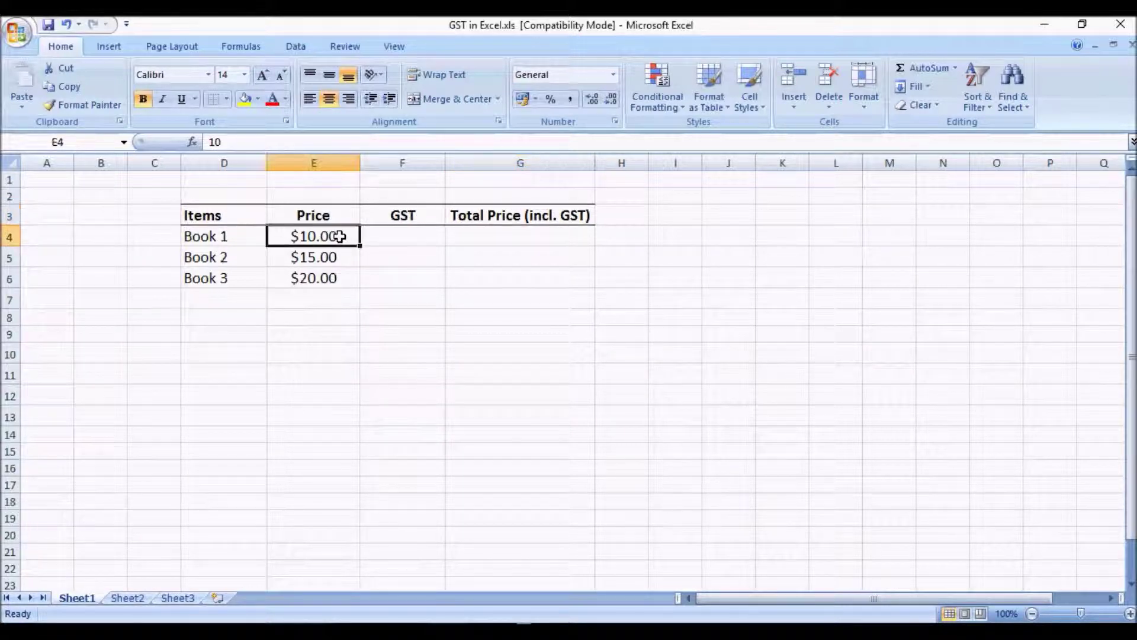
click(386, 237)
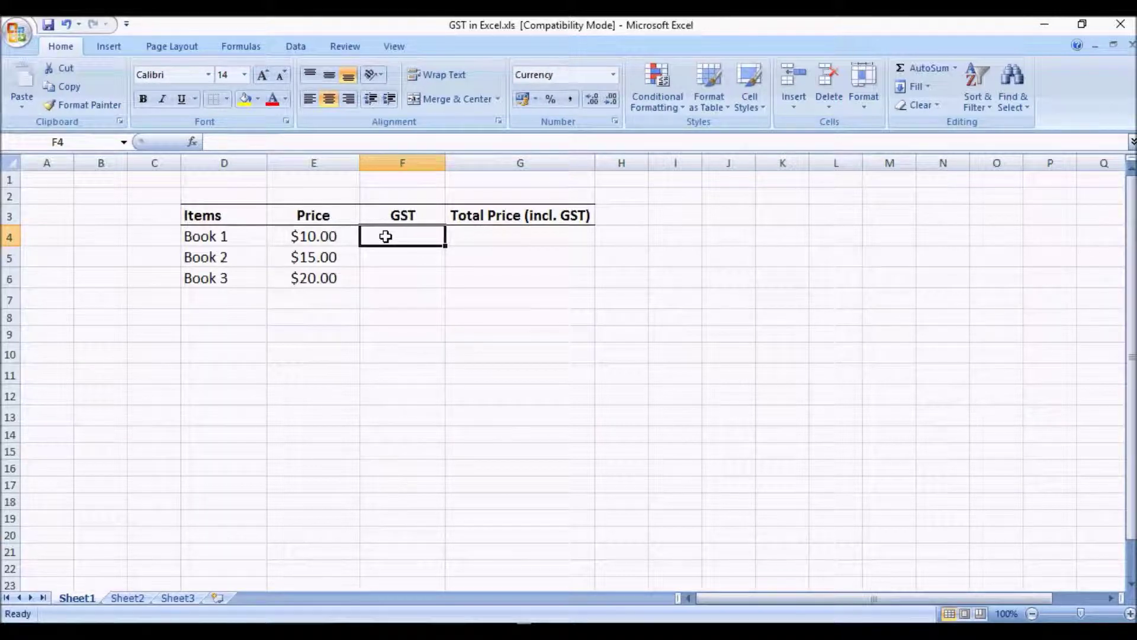
click(501, 215)
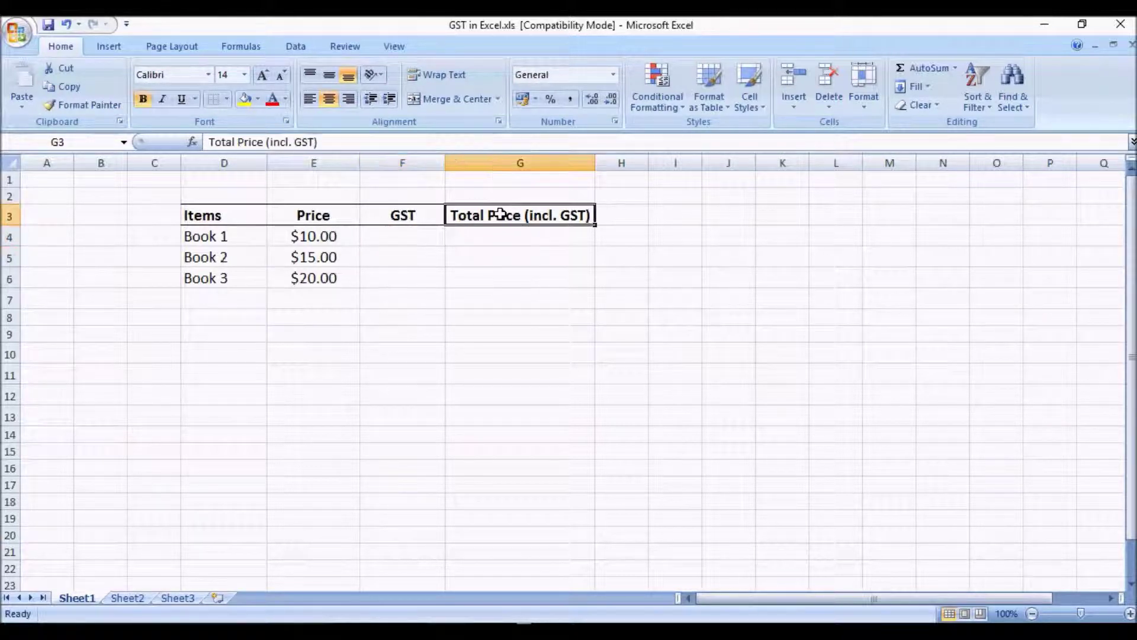
click(321, 211)
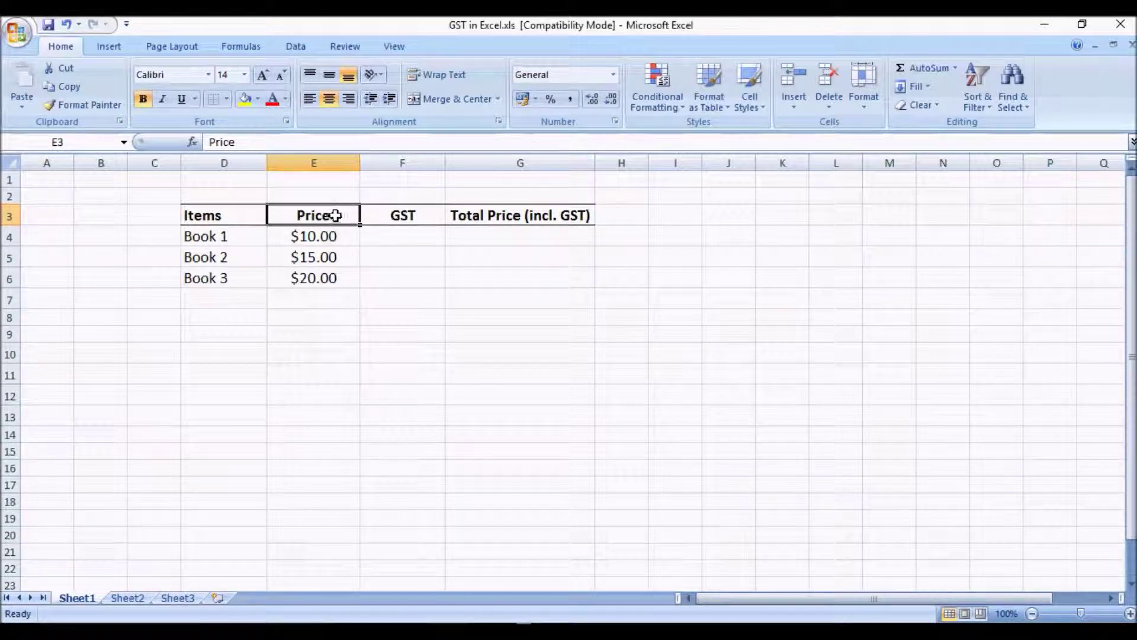
click(491, 212)
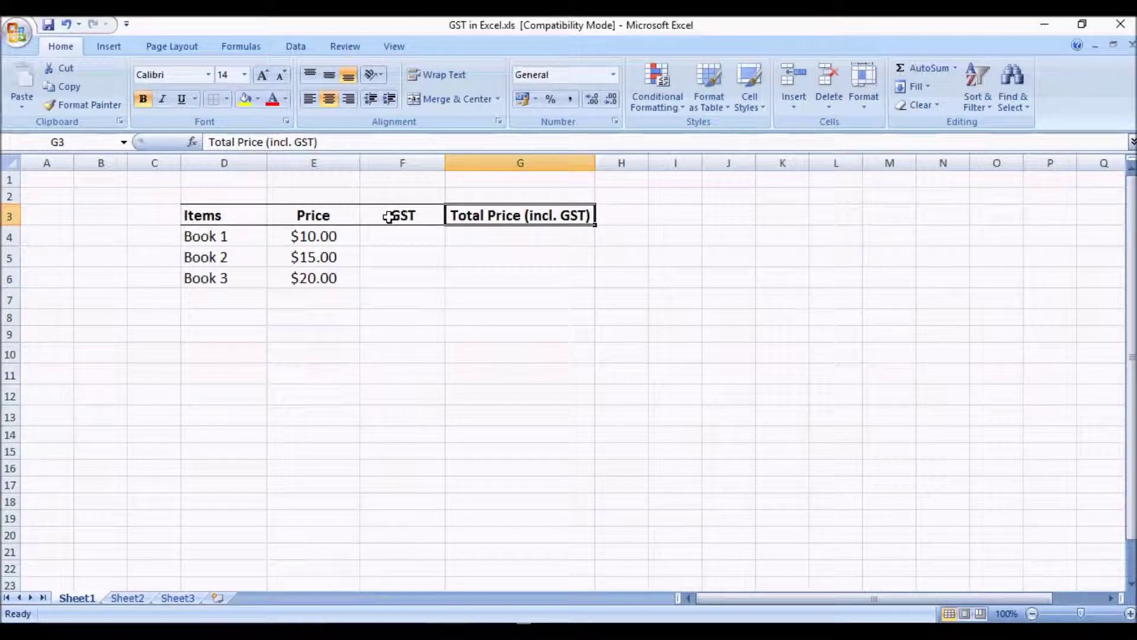
click(347, 212)
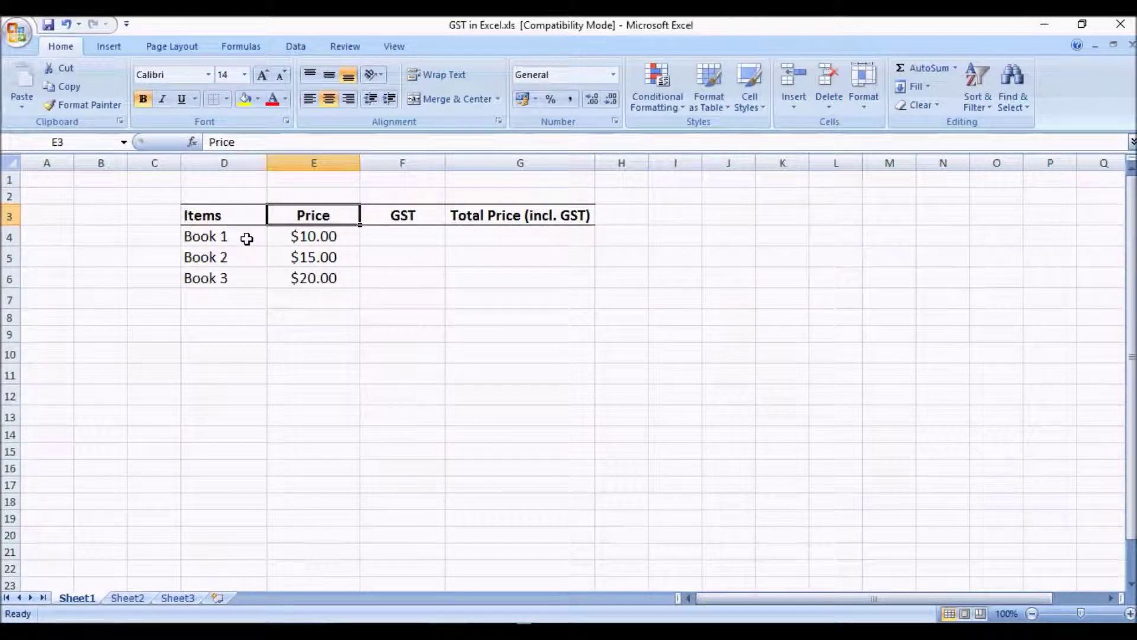
click(280, 237)
Rename the Price heading to 'Price (excl. GST)' and autofit column E to show it
double_click(340, 215)
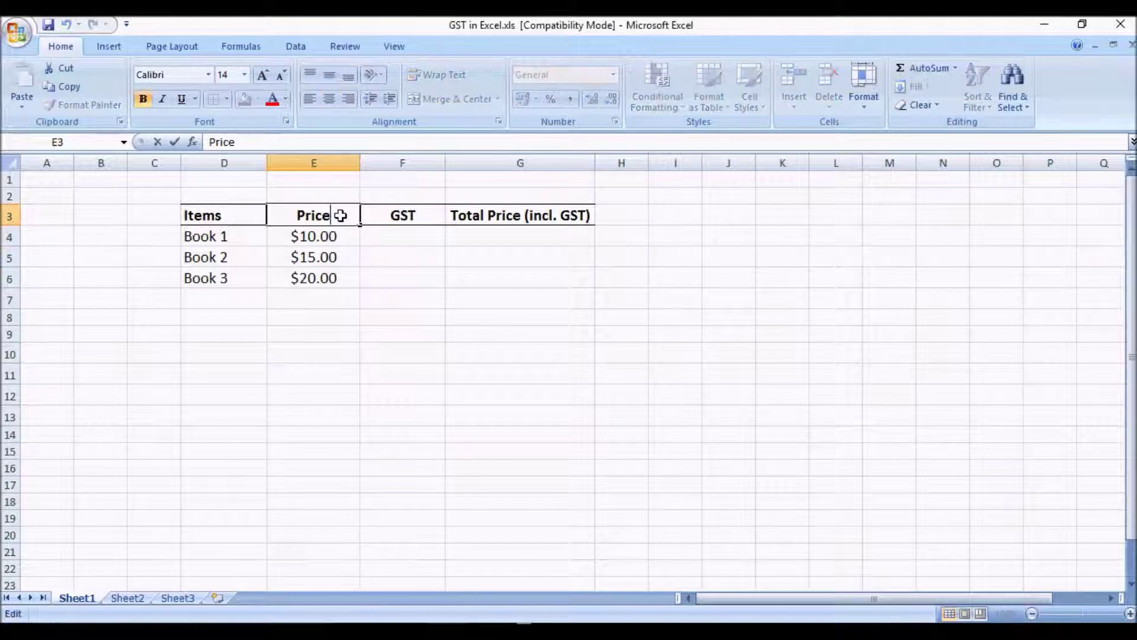
text((ex)
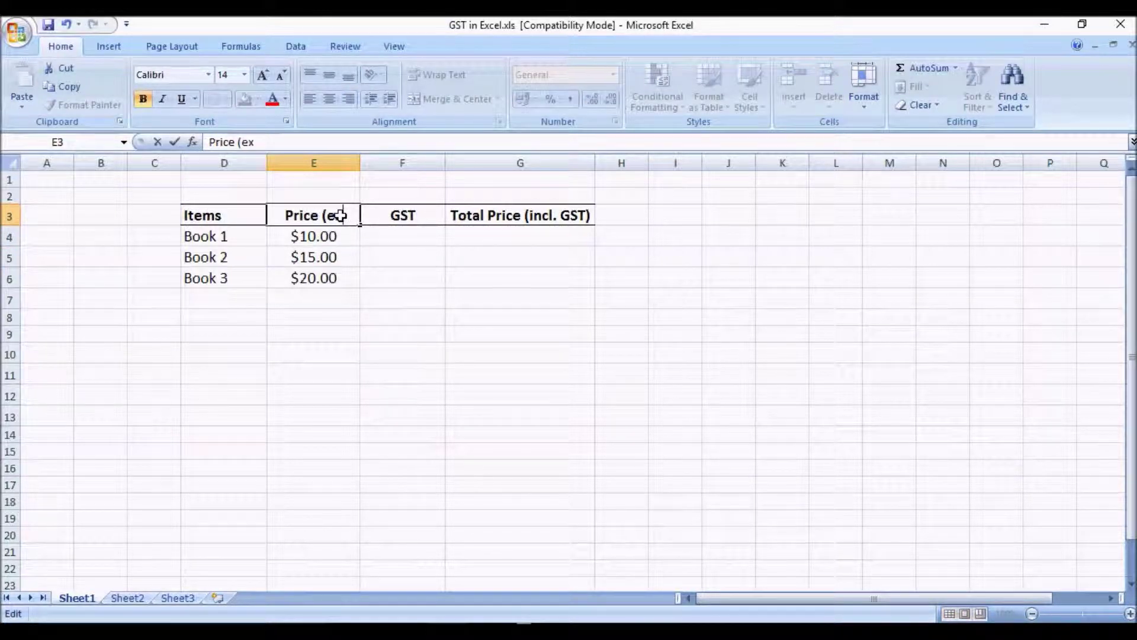
text(cl. GST)
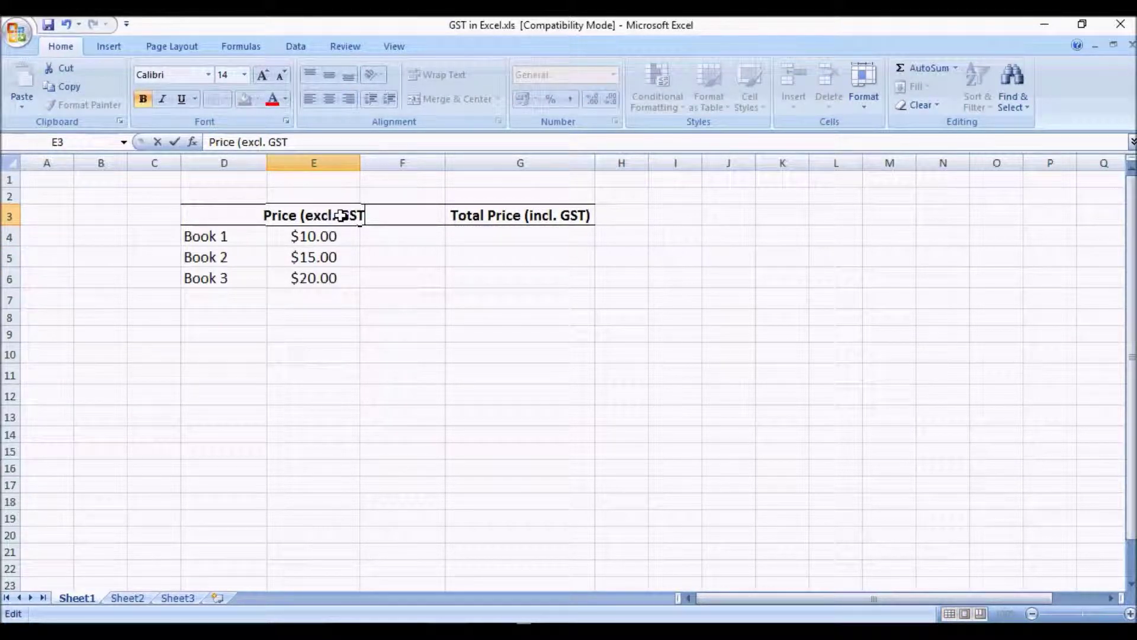
text()\)
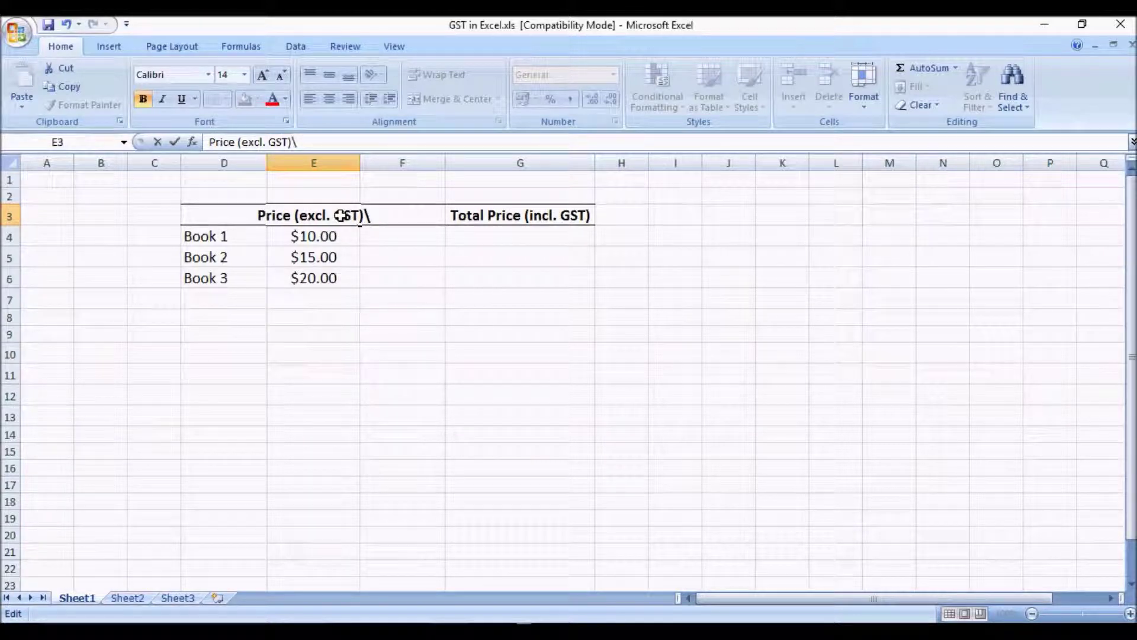
key(Return)
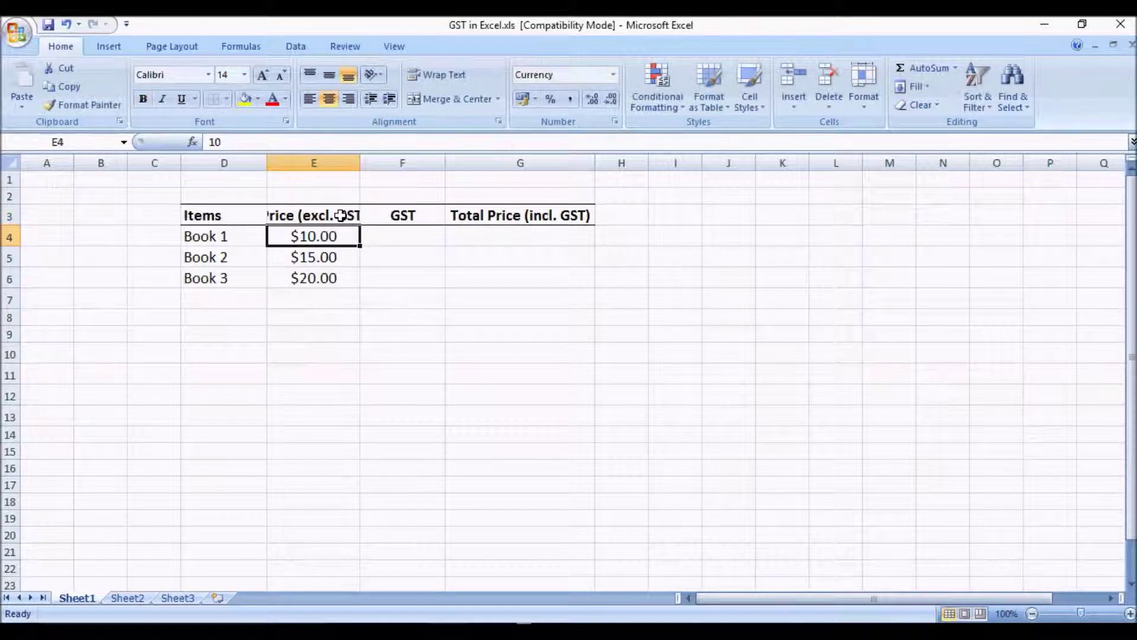
double_click(360, 168)
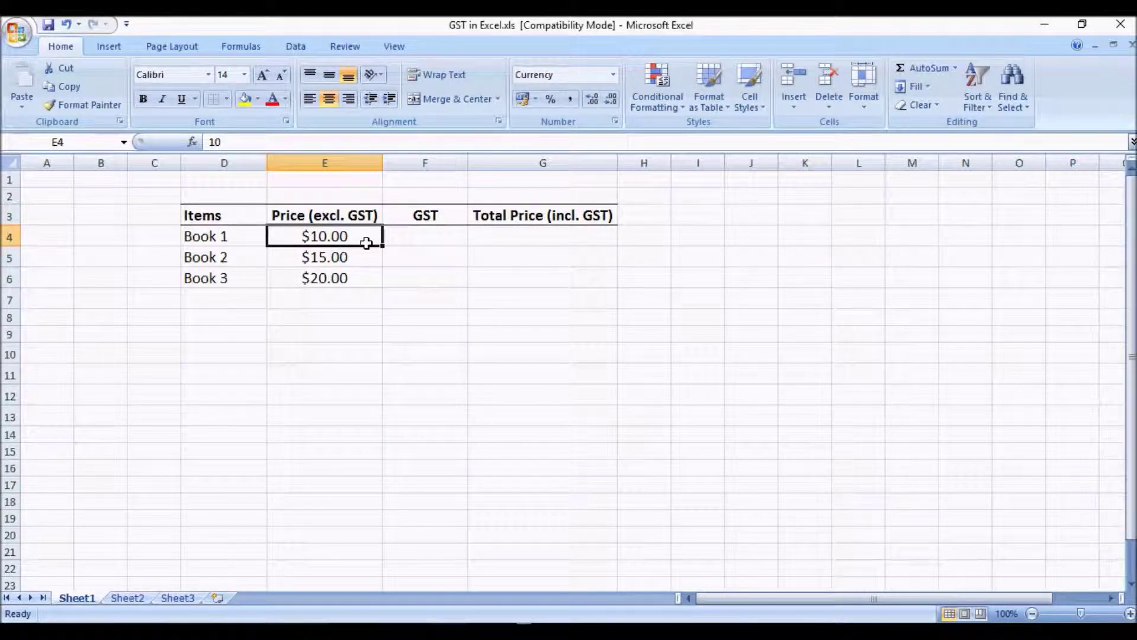
click(408, 239)
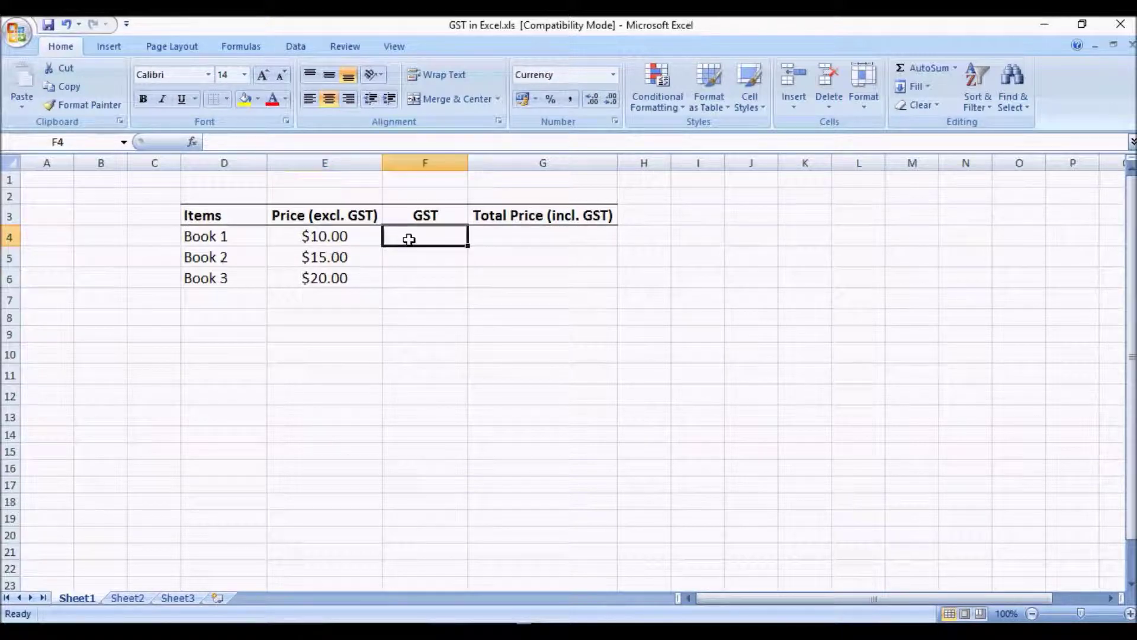
click(485, 235)
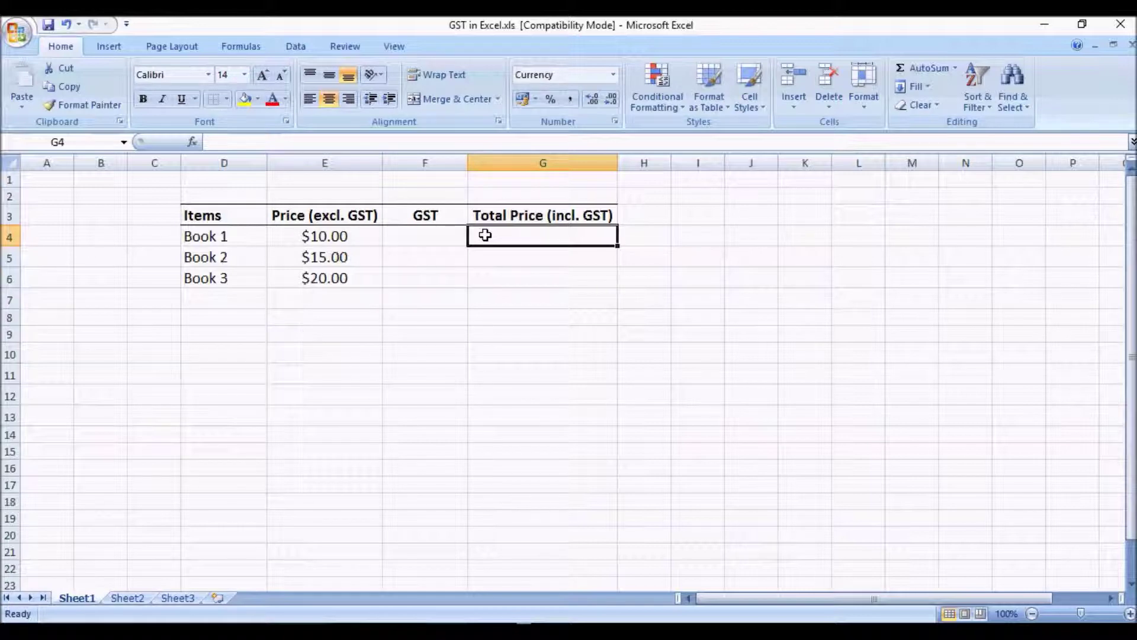
click(439, 235)
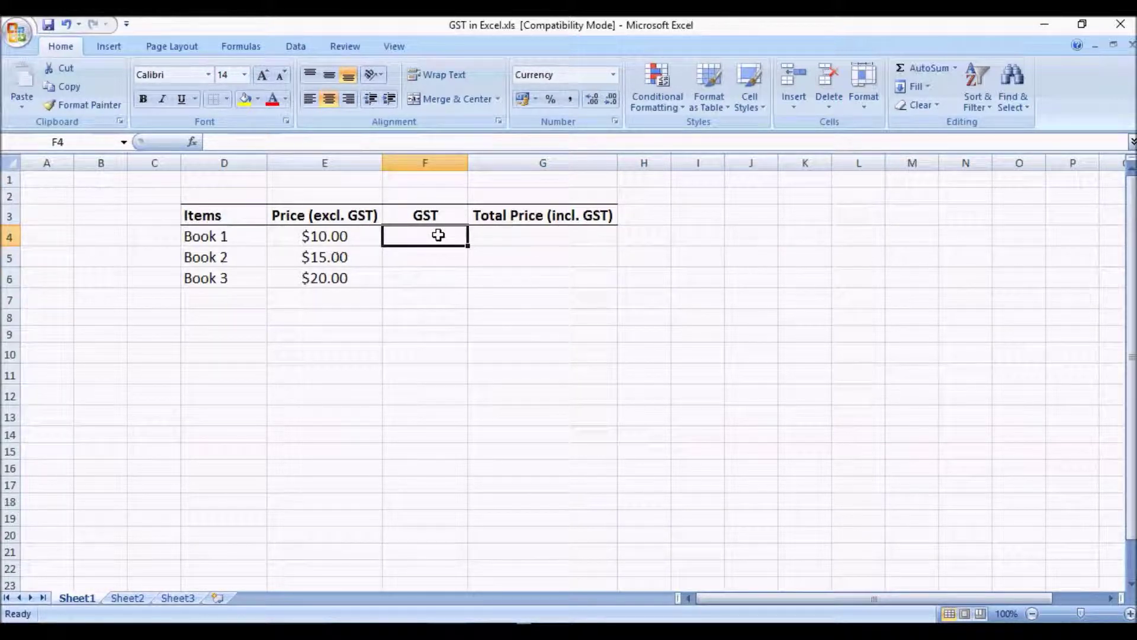
Enter =E4*10% in F4 so Book 1's GST shows $1.00
text(=)
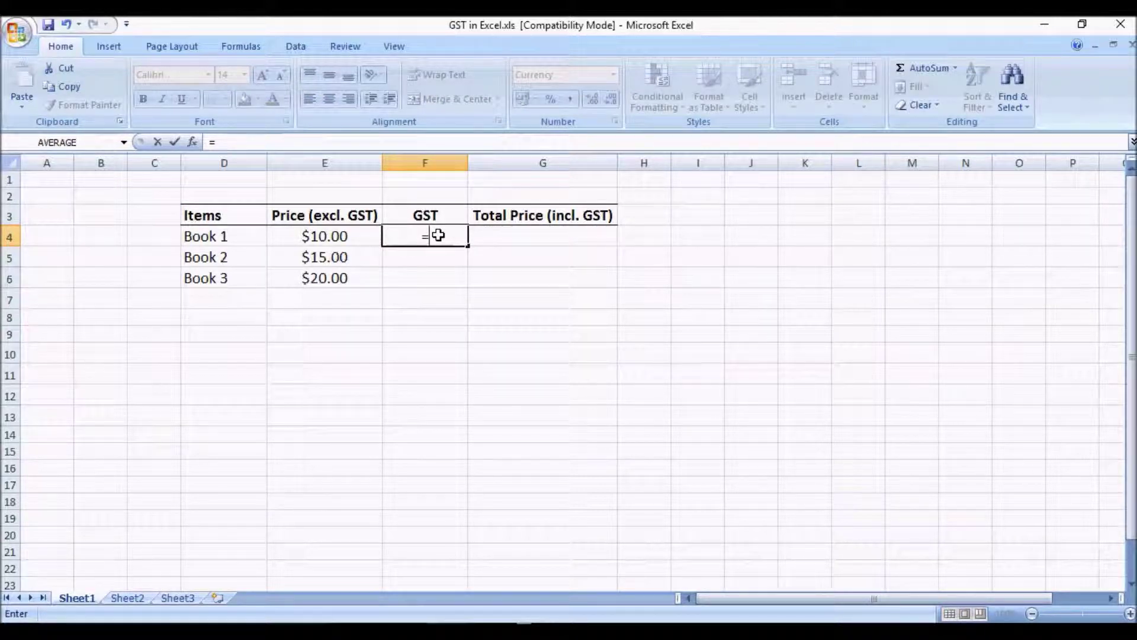
click(357, 235)
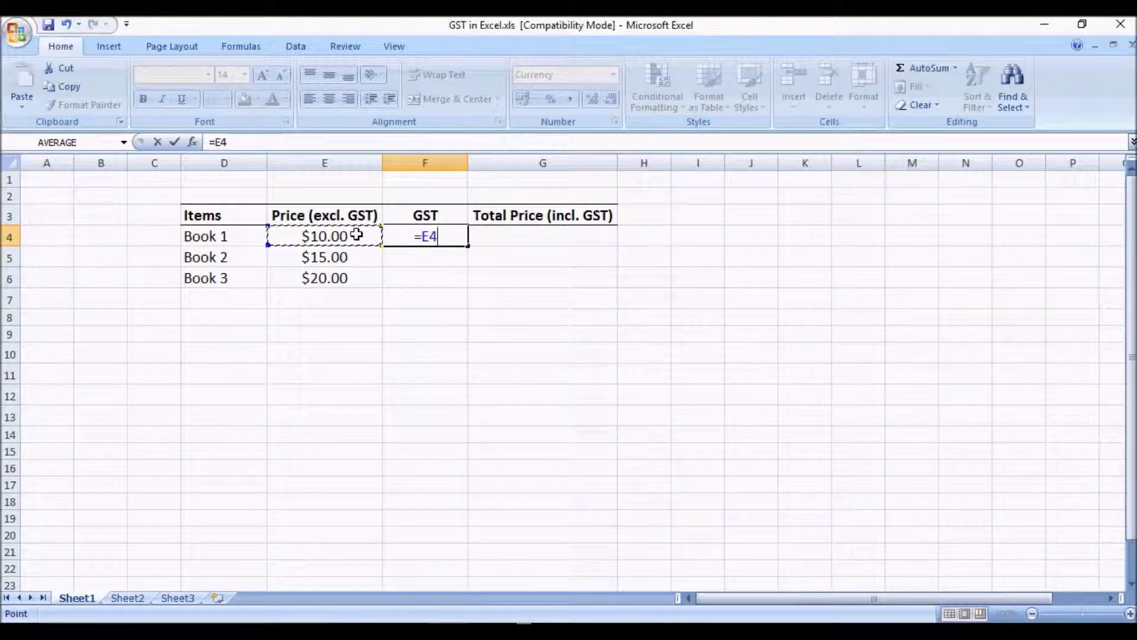
text(*)
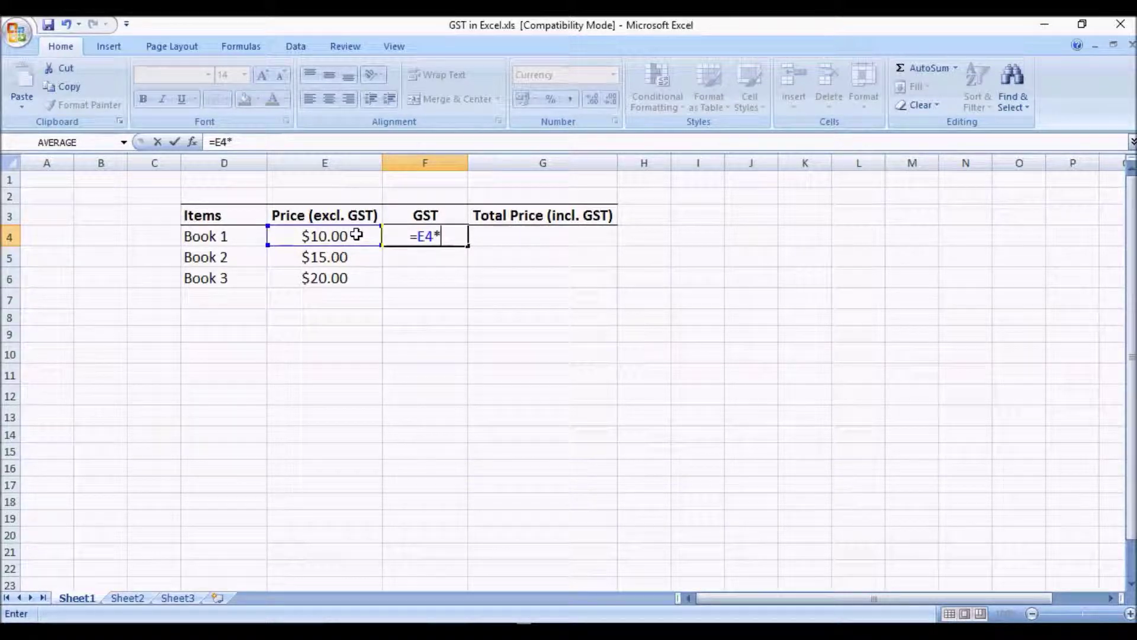
text(10%)
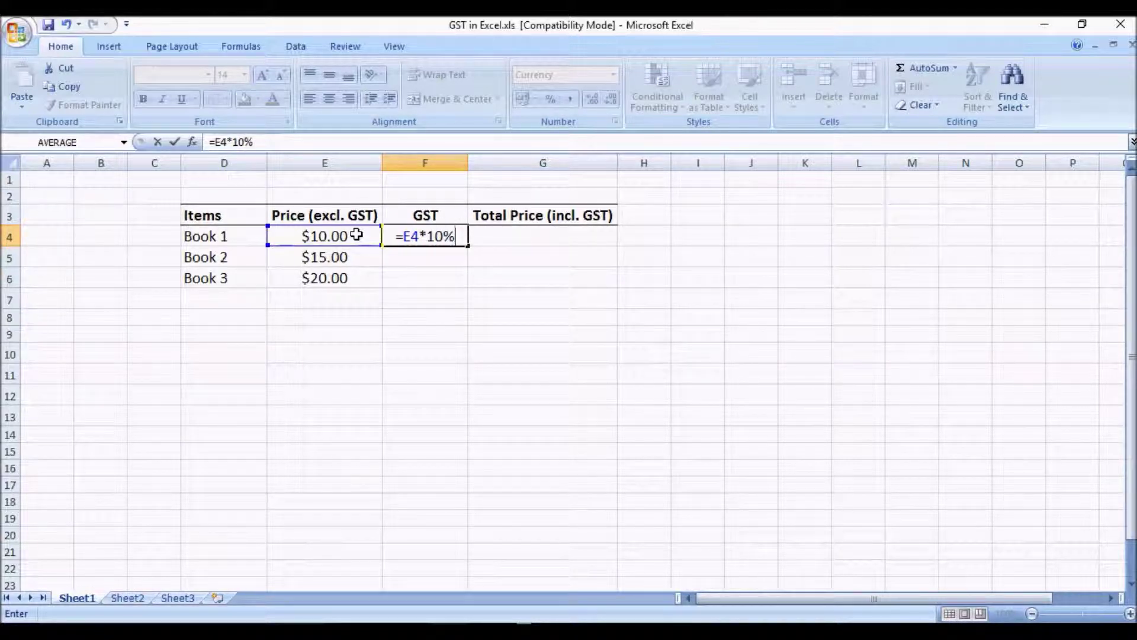
key(Return)
key(Up)
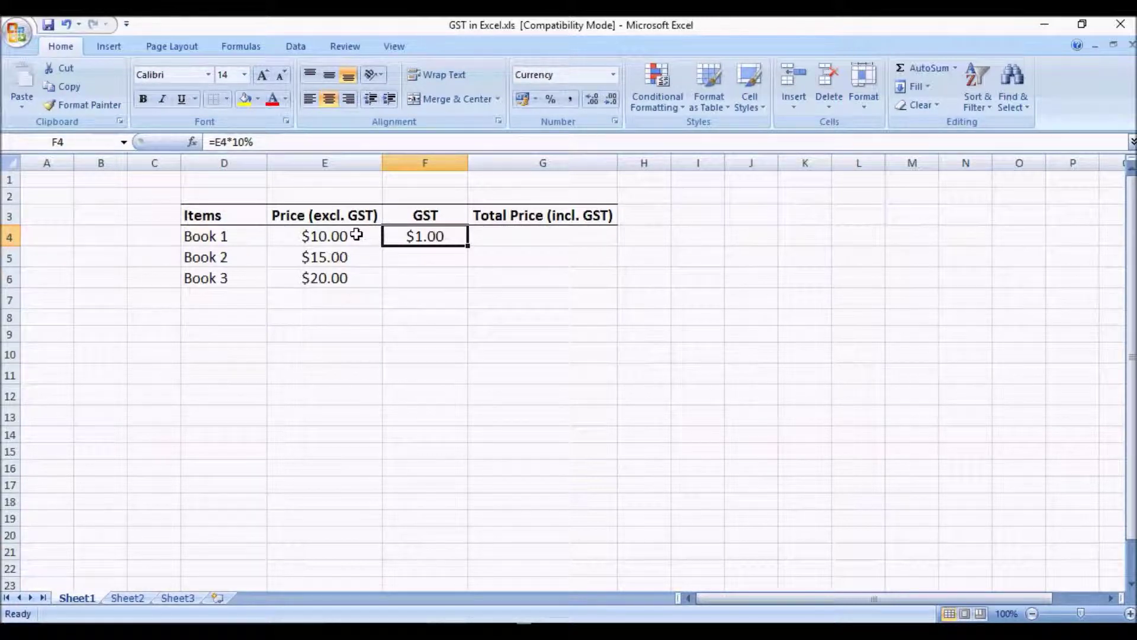
click(489, 239)
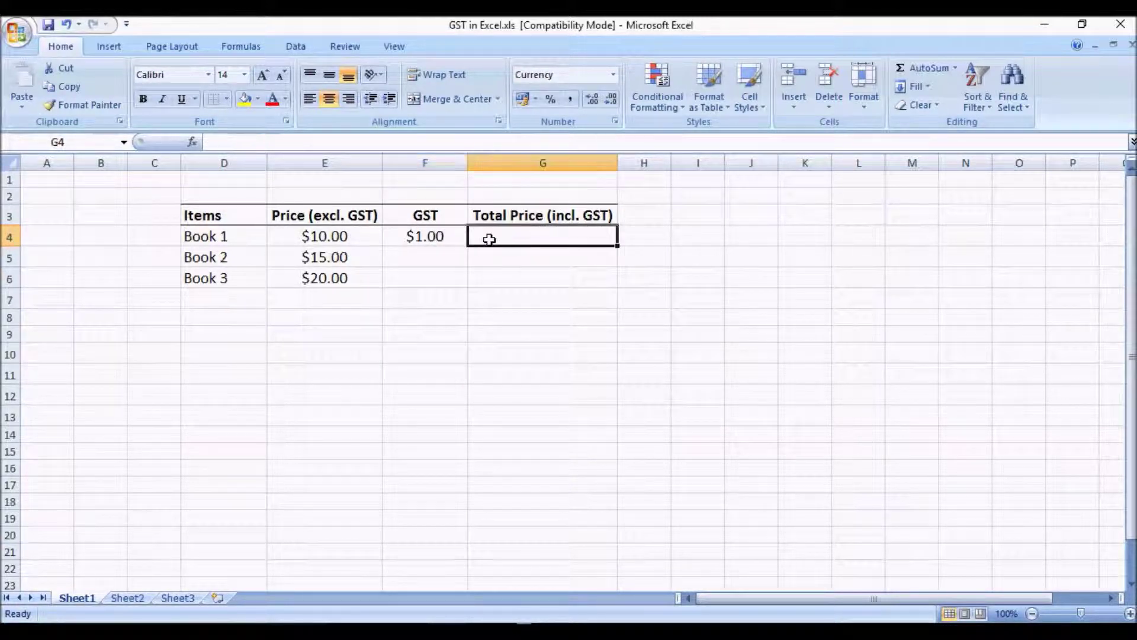
Enter =E4+F4 in G4 so Book 1's total shows $11.00
text(=)
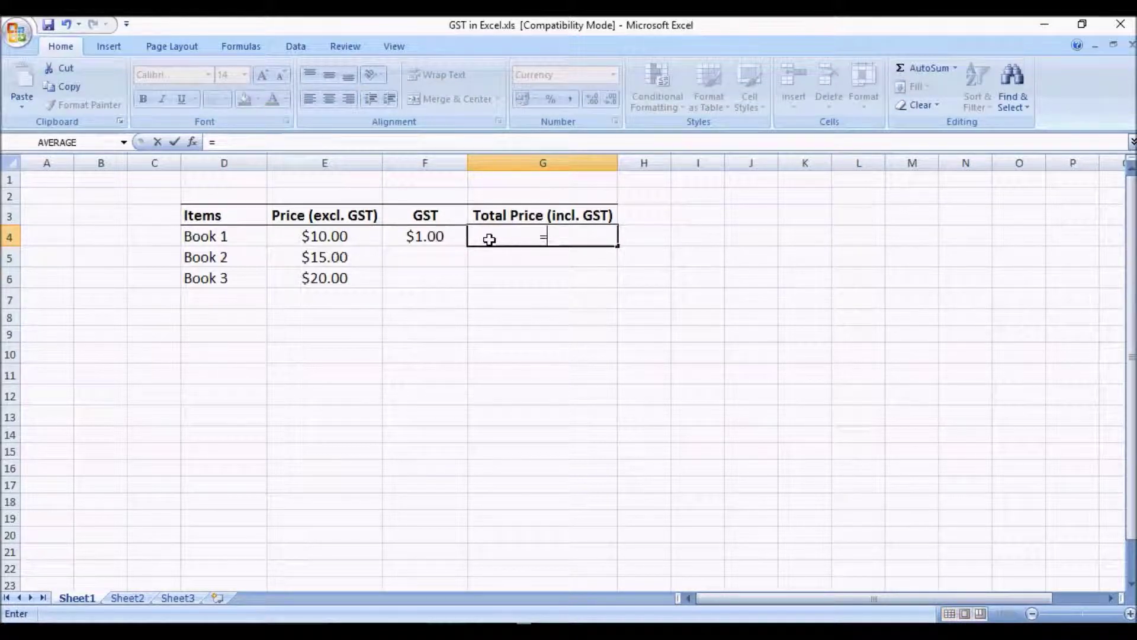
click(354, 241)
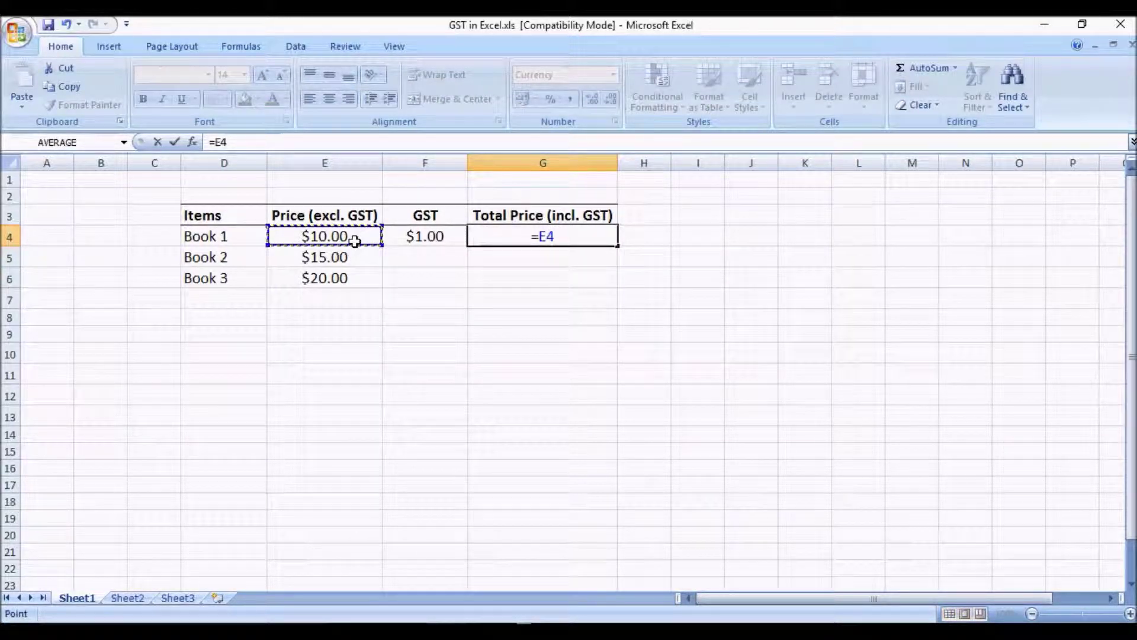
text(+)
click(405, 239)
key(Return)
key(Up)
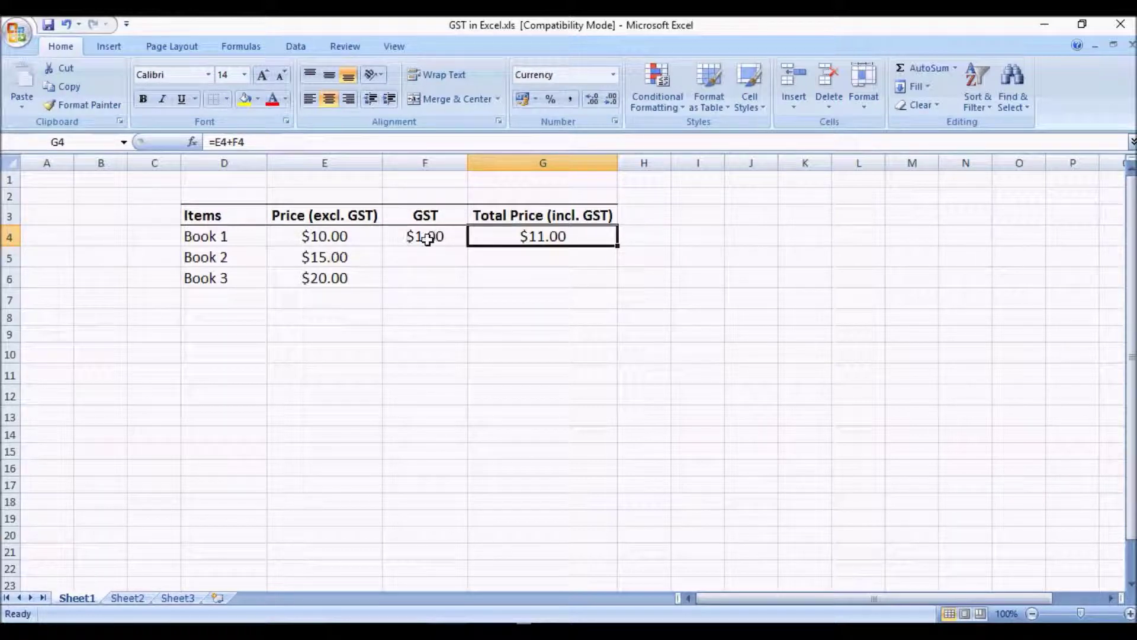
click(425, 236)
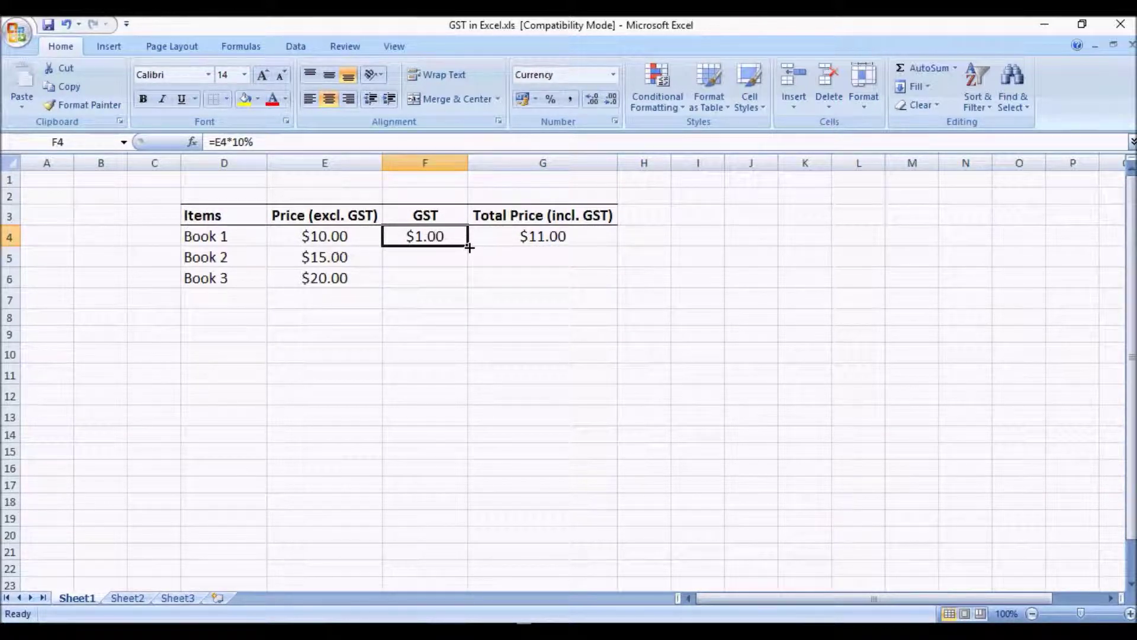
Fill the F4 GST formula down to F6, giving $1.50 and $2.00 for Books 2 and 3
click(430, 256)
click(427, 280)
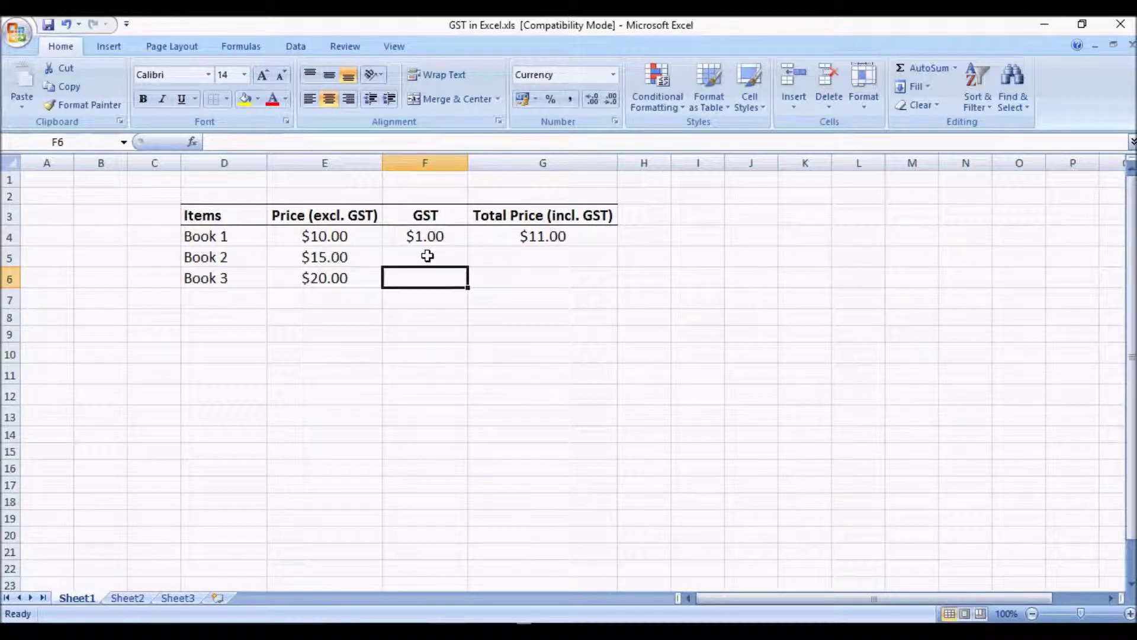
click(426, 235)
click(430, 257)
click(432, 277)
click(460, 238)
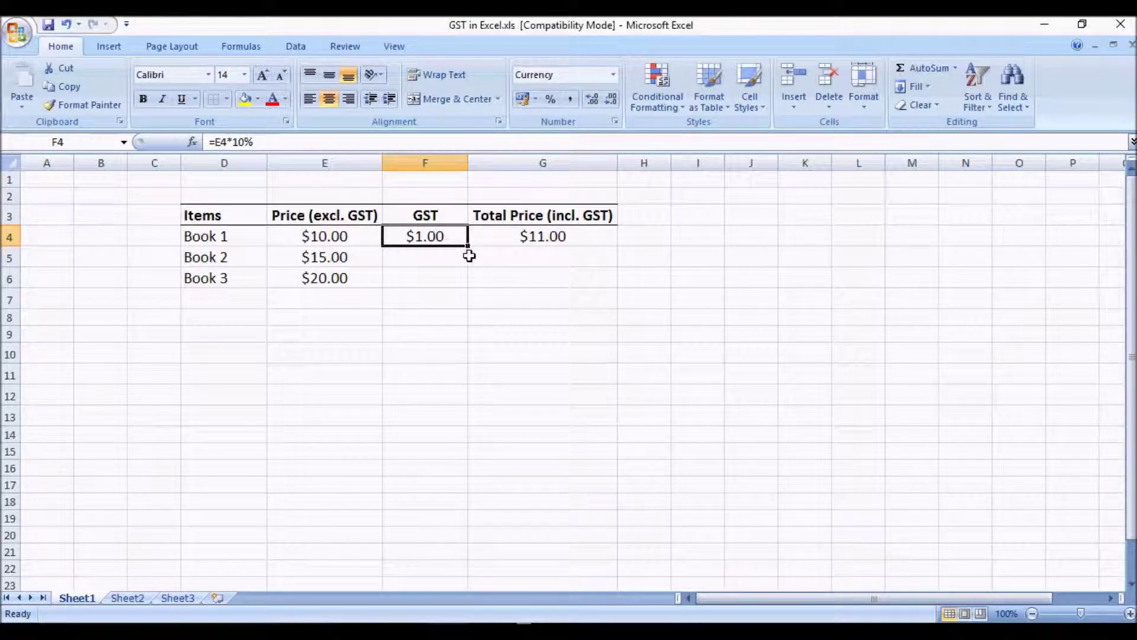
drag(470, 248, 470, 281)
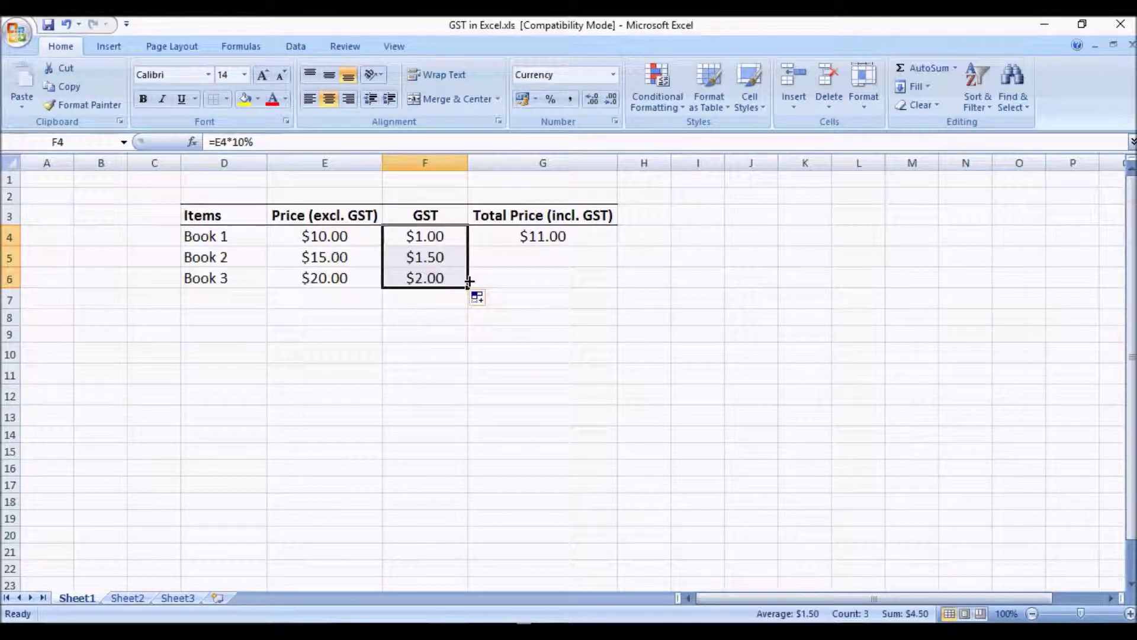
Fill the G4 =E4+F4 total down to G6 and check Book 2's formula
click(519, 243)
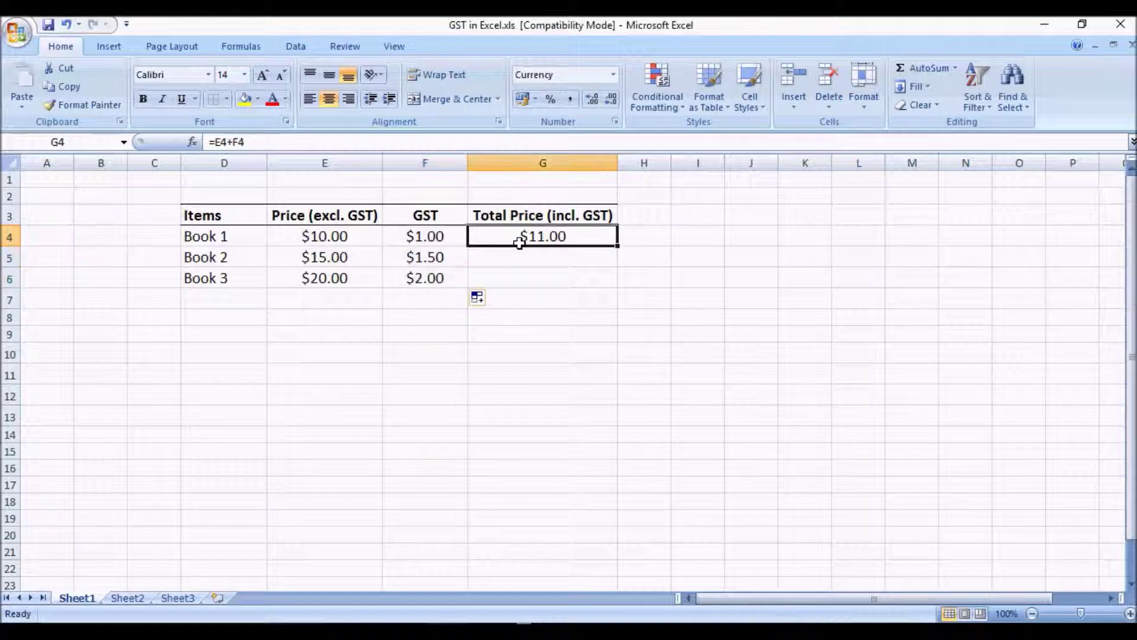
drag(619, 246, 619, 282)
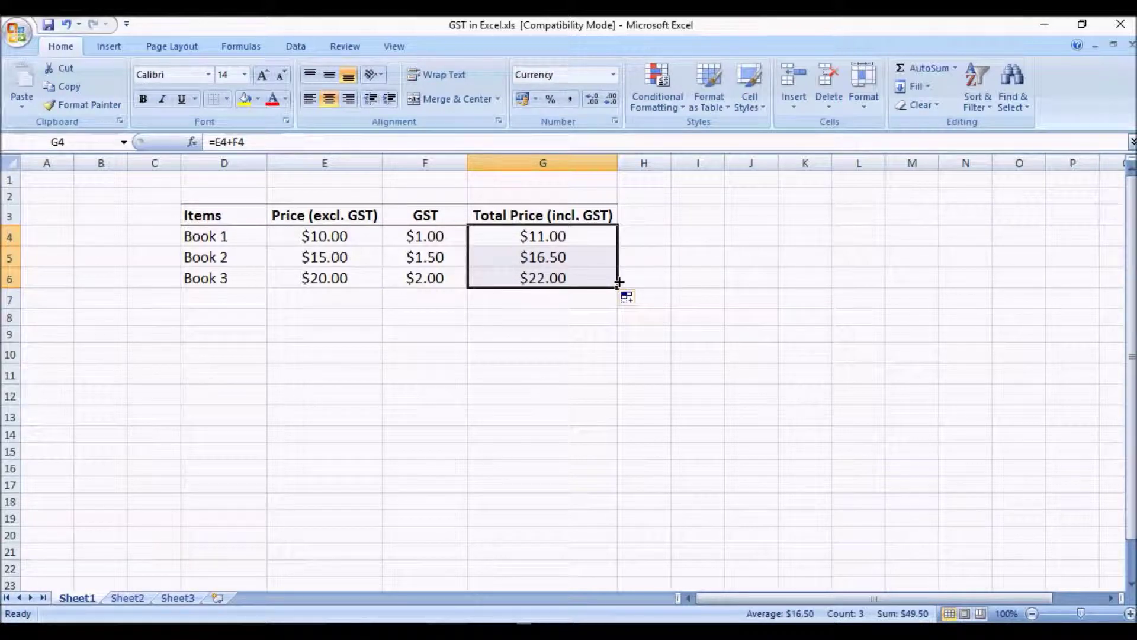
click(589, 259)
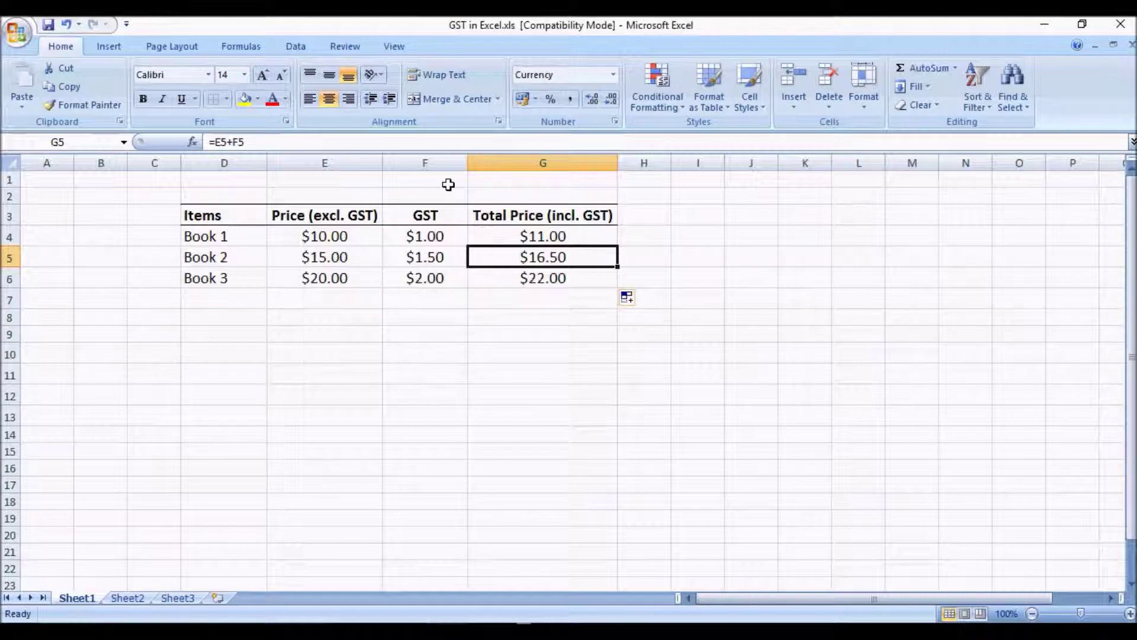
Delete the GST column and clear the three #REF! totals in F4:F6
click(444, 162)
right_click(444, 161)
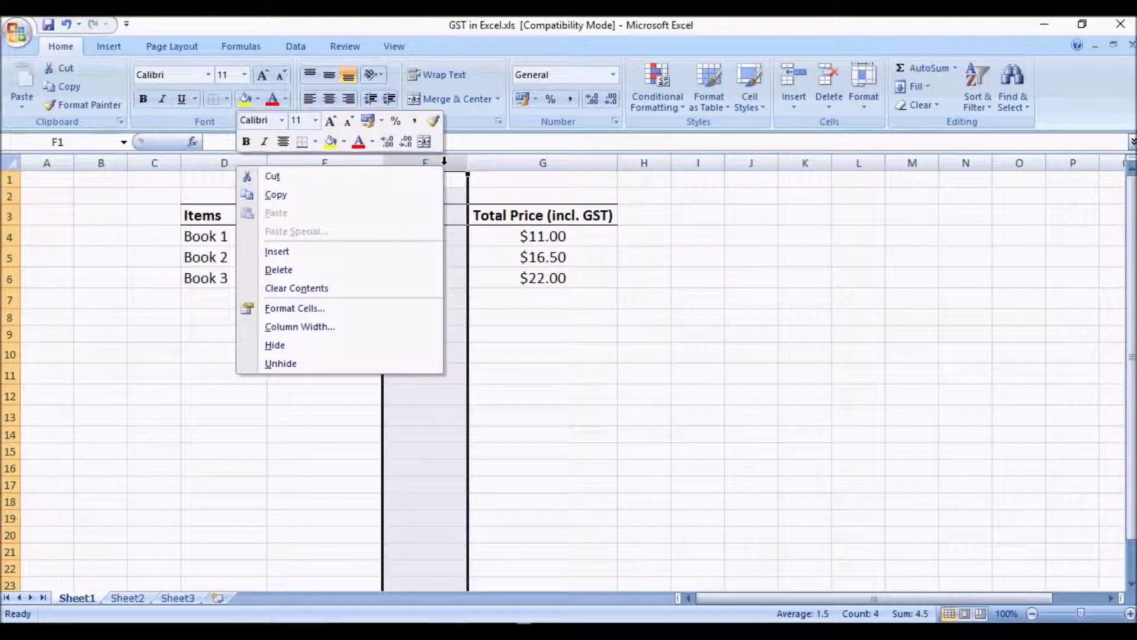
click(420, 270)
click(423, 231)
key(shift+Down)
key(shift+Down)
key(Delete)
click(423, 231)
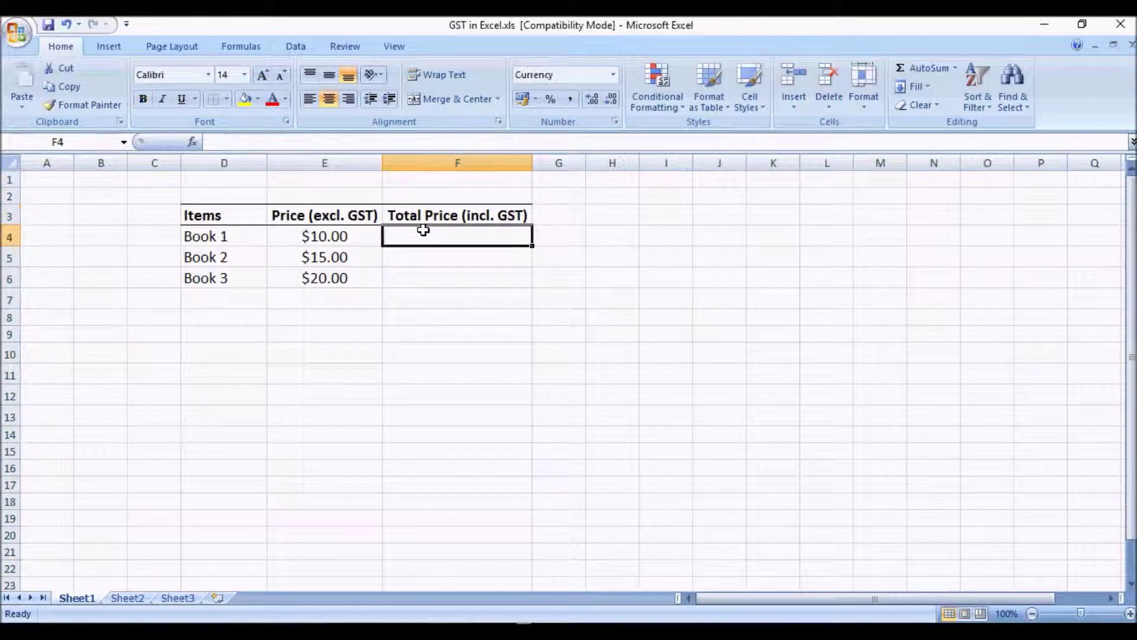
Enter =E4*(1+10%) in F4 for Book 1's total of $11.00
click(367, 232)
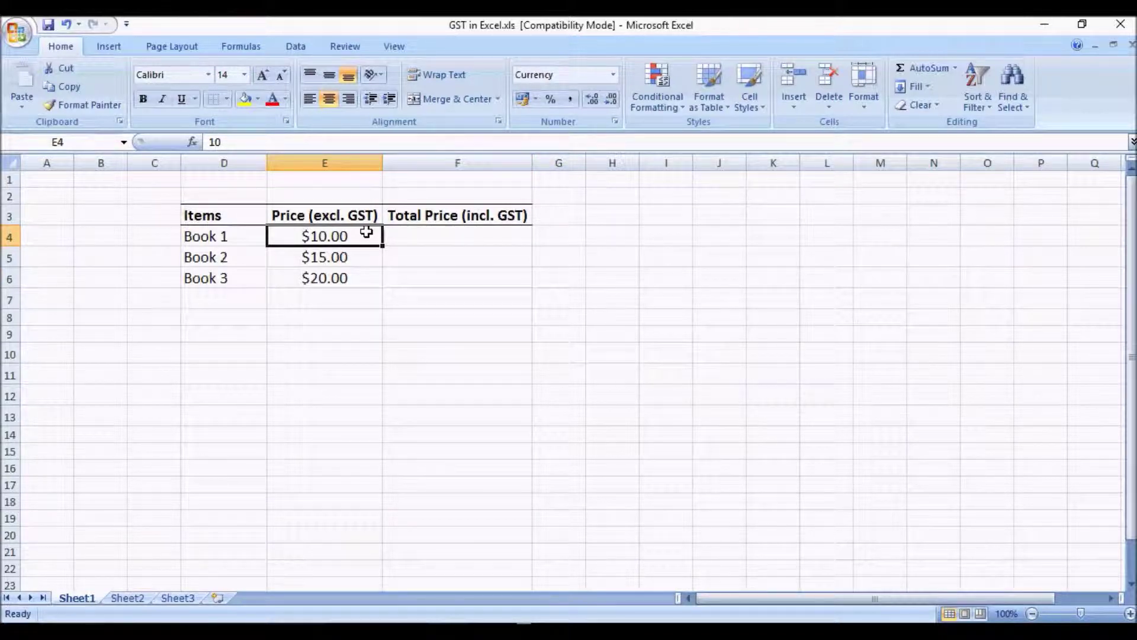
click(412, 238)
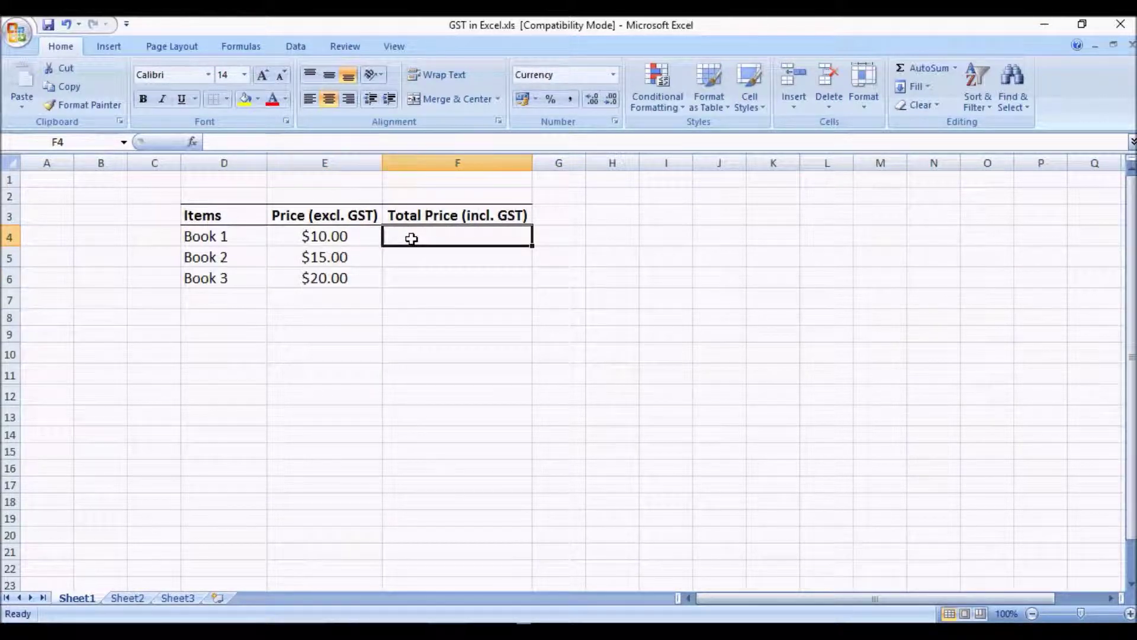
text(=)
click(362, 237)
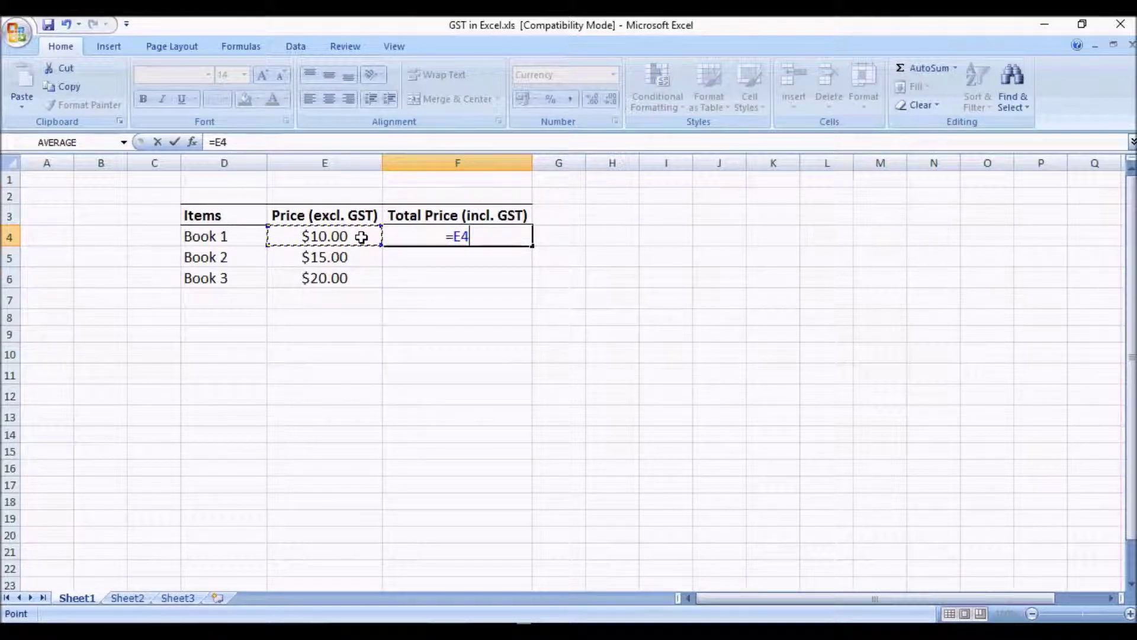
text(*(1+)
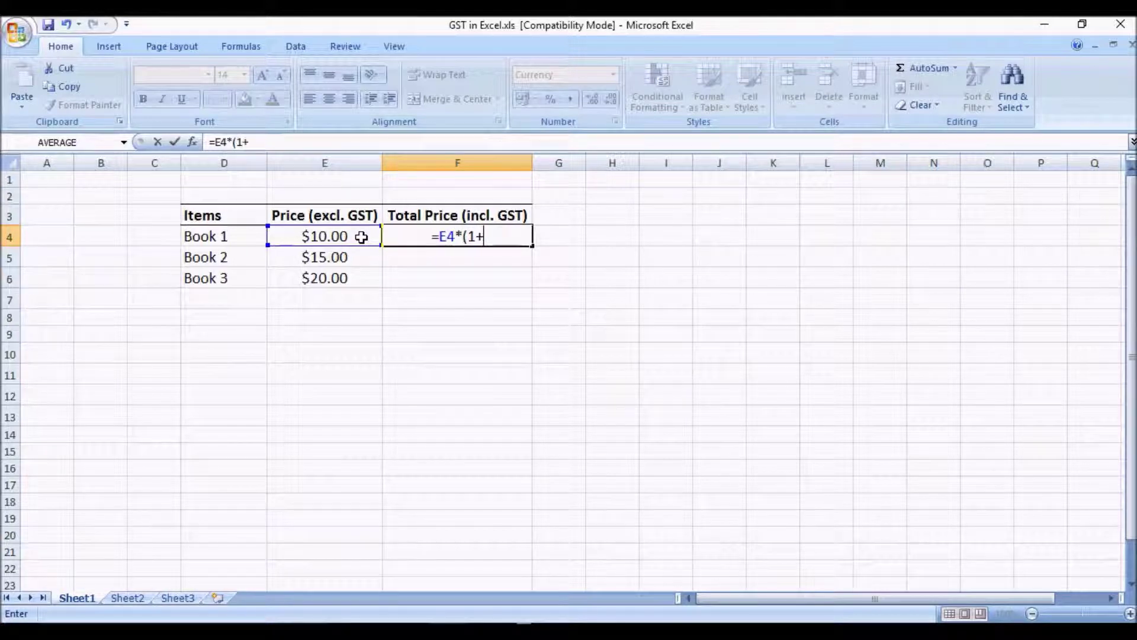
text(10%))
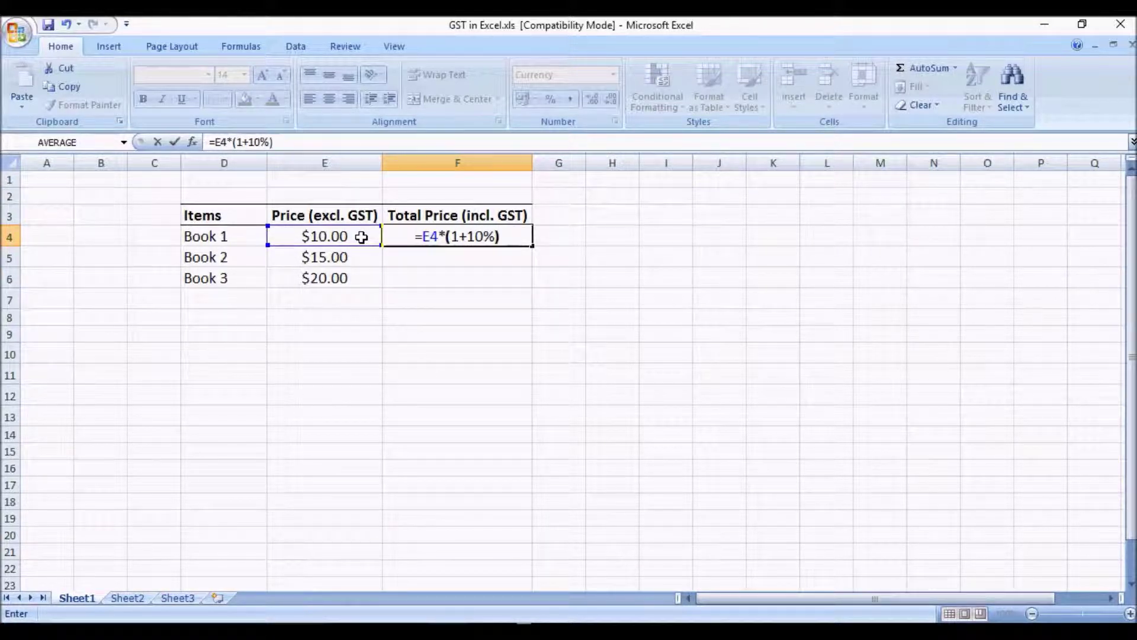
key(Return)
key(Up)
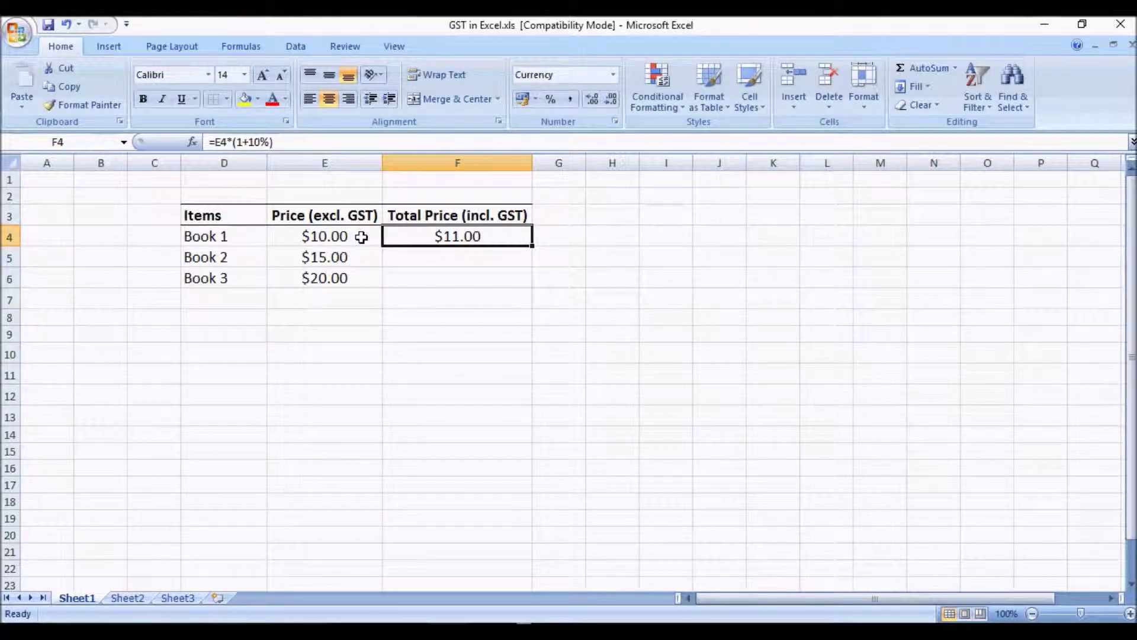
Fill =E4*(1+10%) down to F6 and review the Book 2 and Book 3 totals
drag(531, 245, 532, 284)
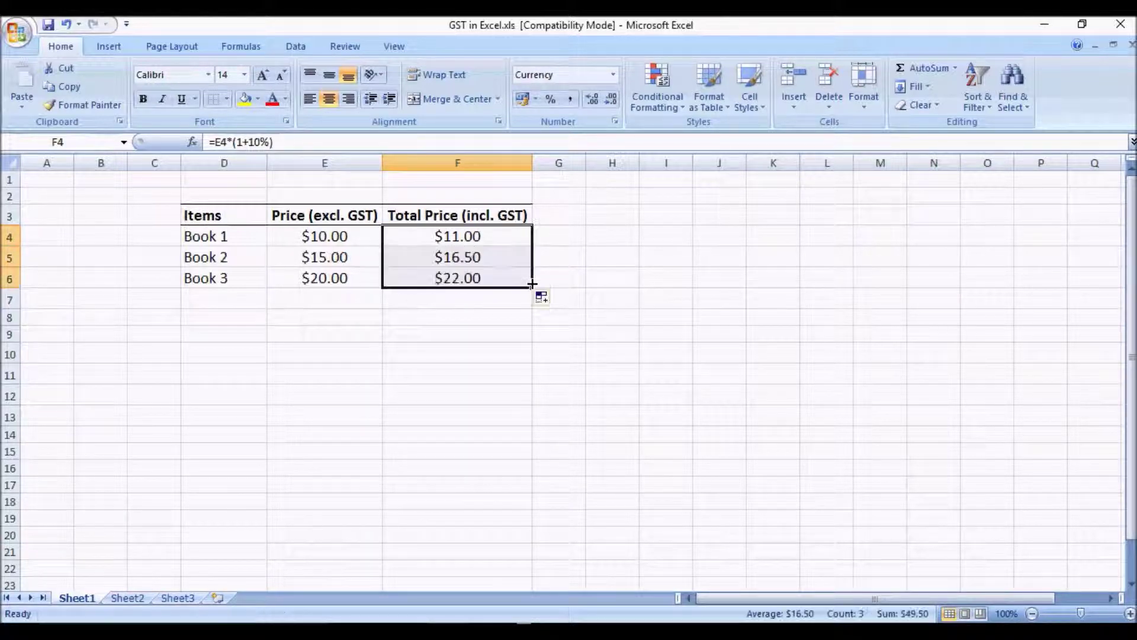
click(505, 257)
key(Down)
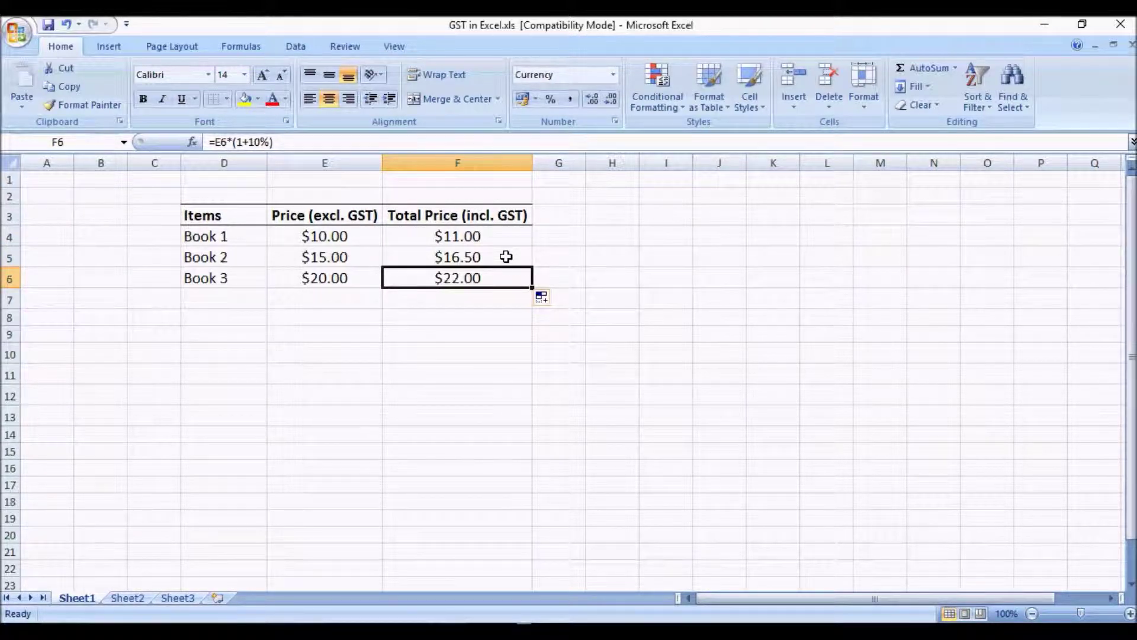
key(Up)
key(Up)
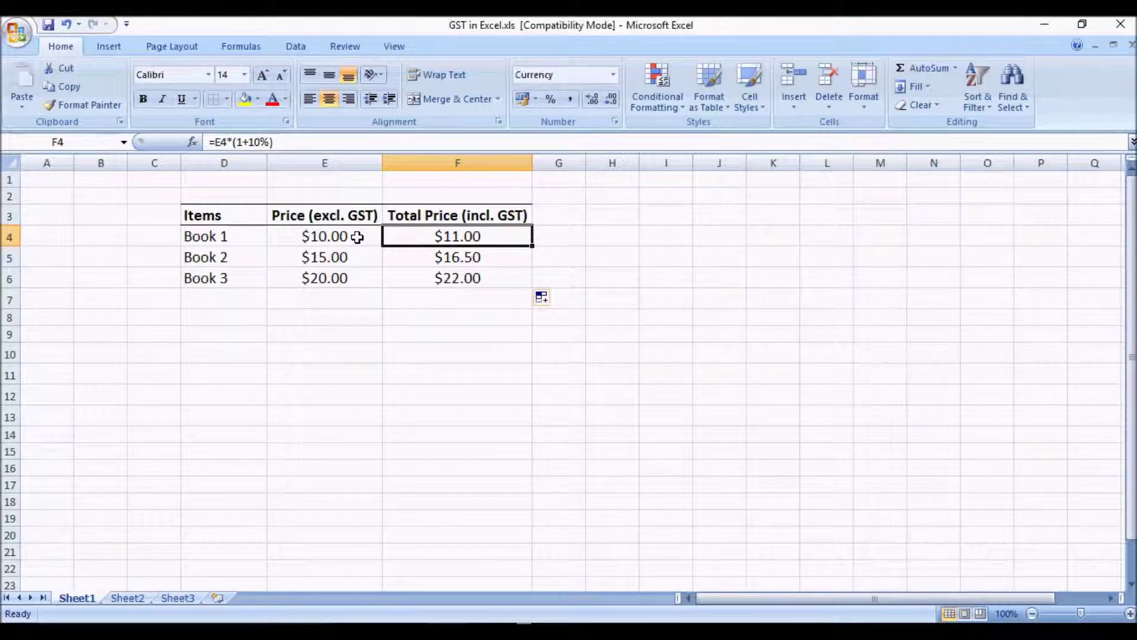
Review F4's formula, then replace Book 2's total with the fixed value 16.5
click(294, 143)
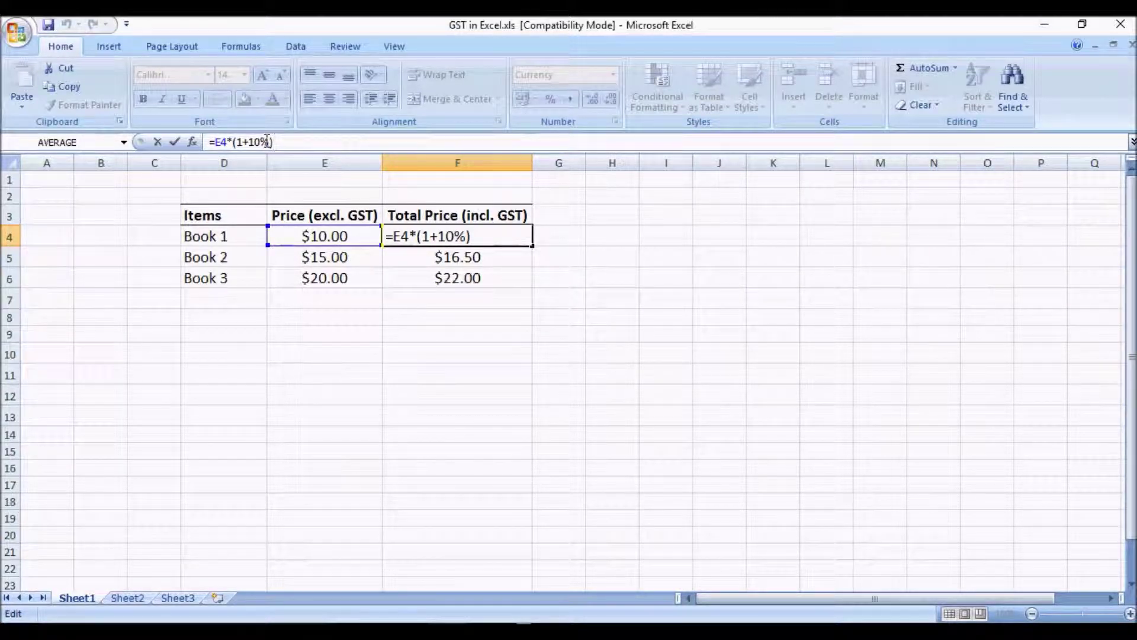
key(Return)
key(Return)
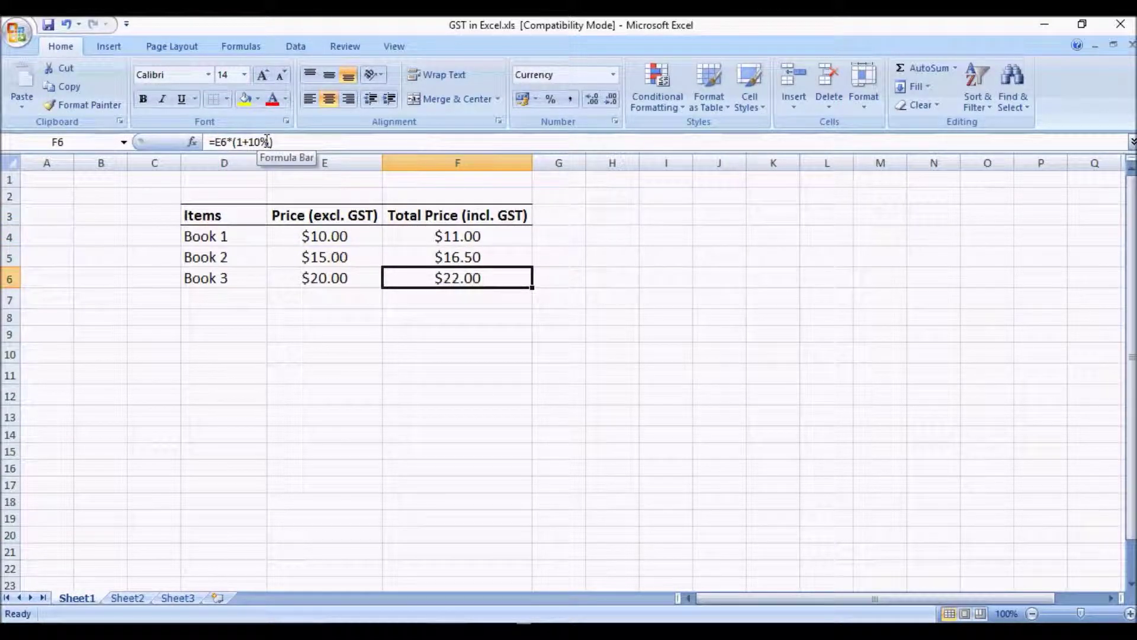
key(Up)
key(Up)
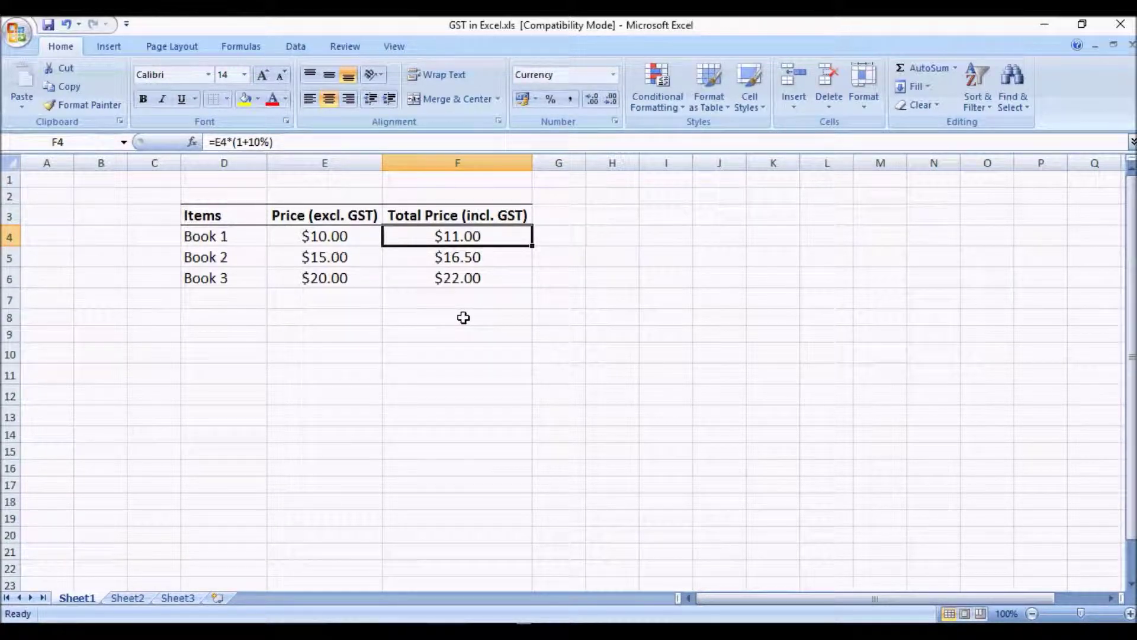
key(Down)
text(16.59)
key(BackSpace)
key(Return)
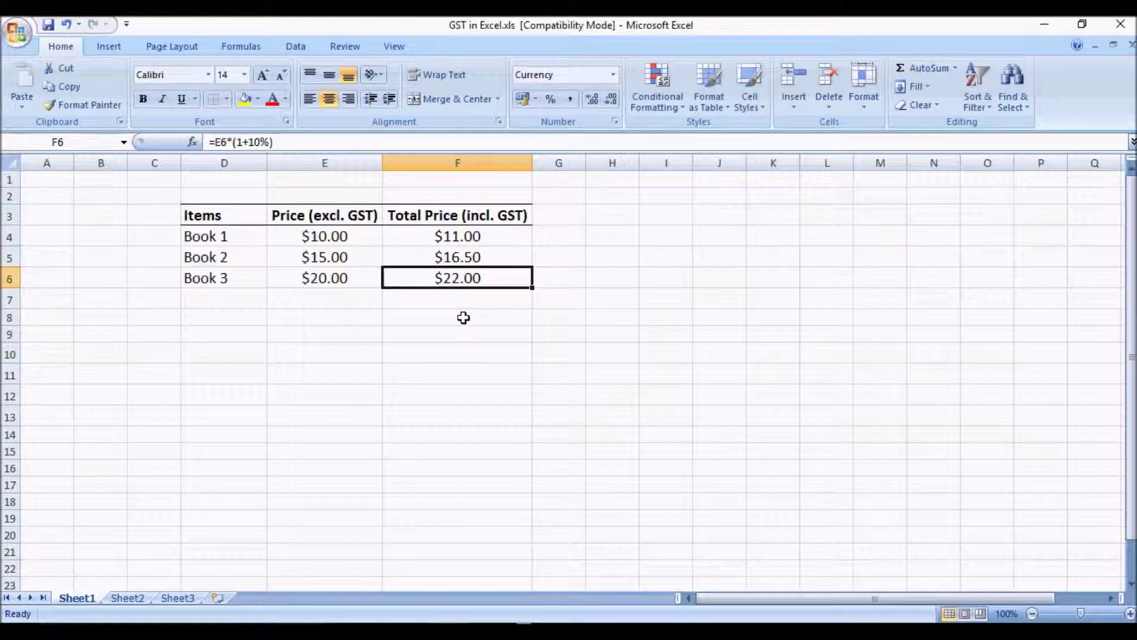
Enter 22 as Book 3's fixed total and clear the prices in E4:E6
text(22)
key(Return)
key(Up)
key(Up)
key(Up)
key(Left)
key(shift+Down)
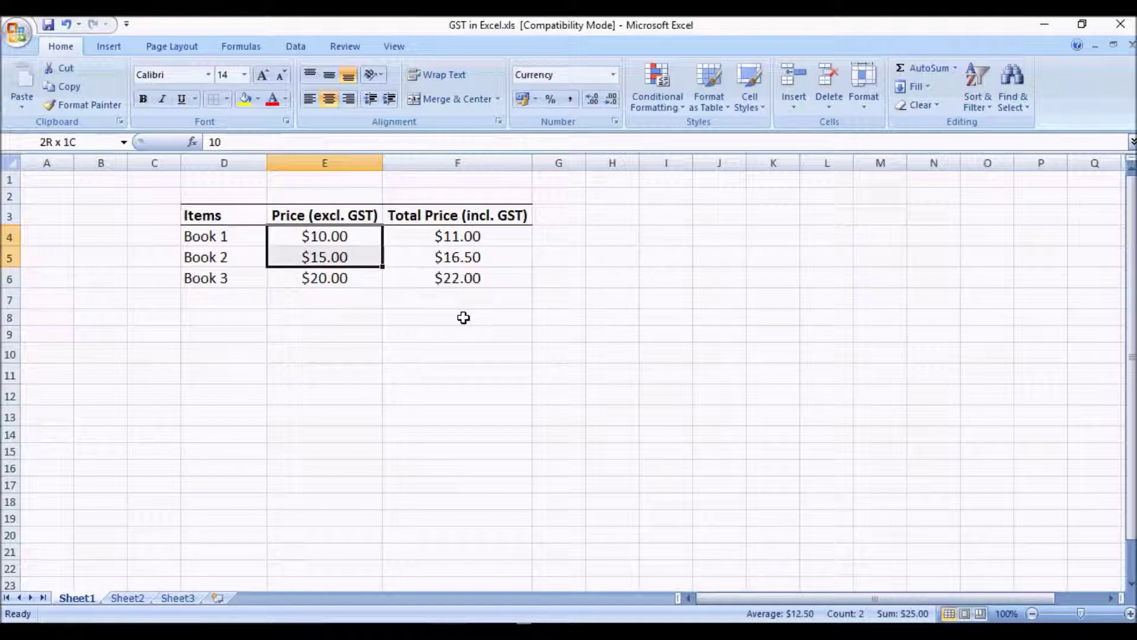
key(shift+Down)
key(Delete)
Enter =F4/(1+10%) in E4 to back-calculate Book 1's price as $10.00
key(Down)
key(Up)
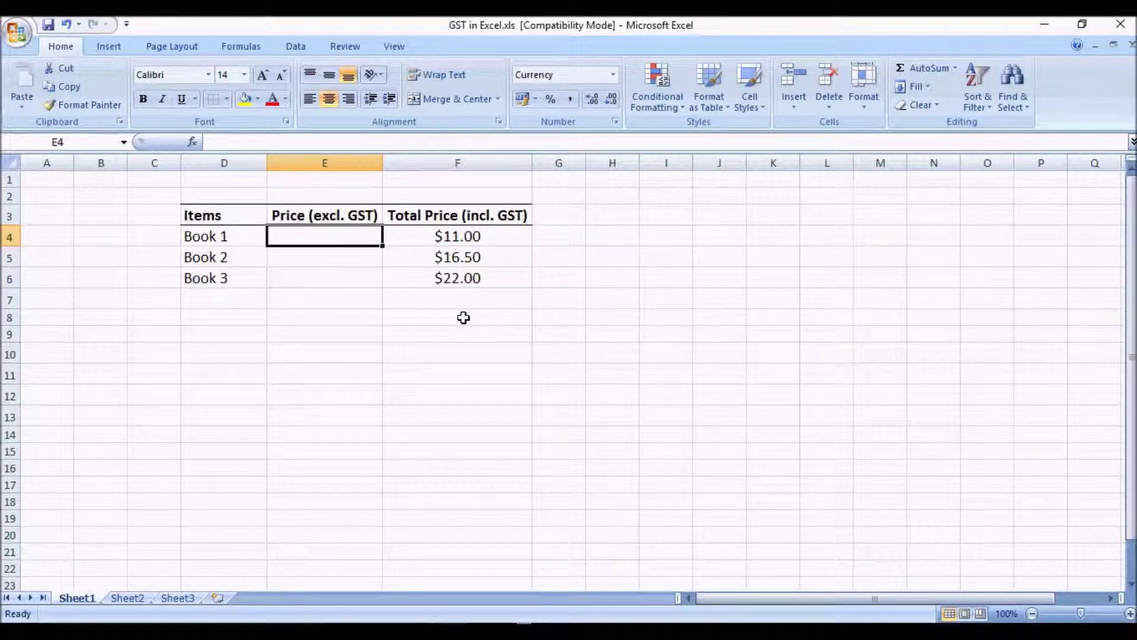
key(Right)
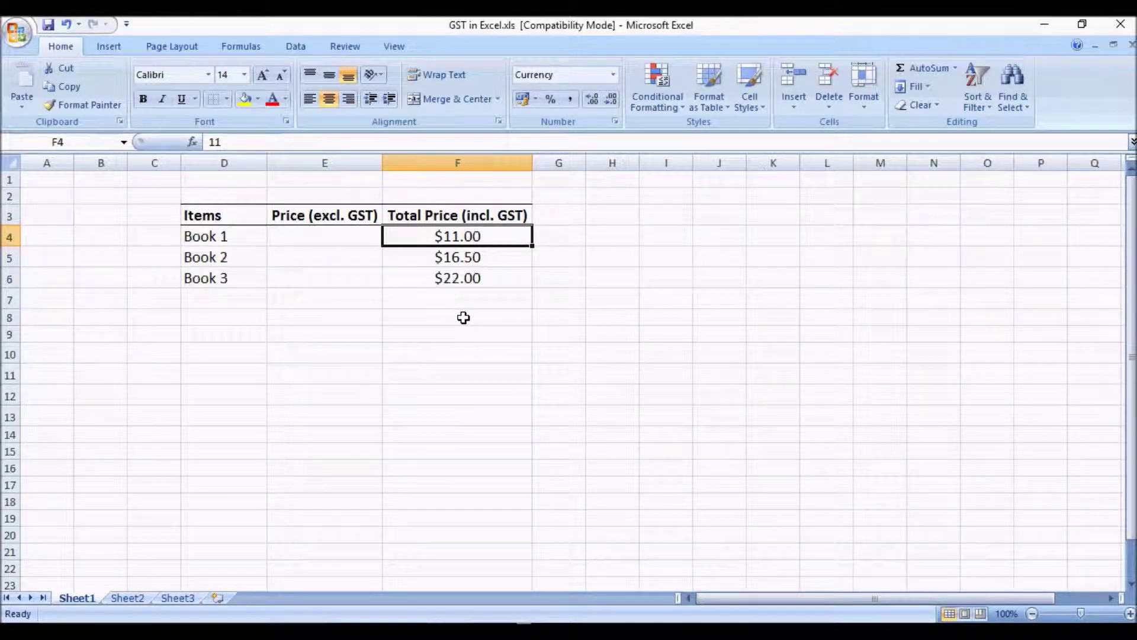
key(Left)
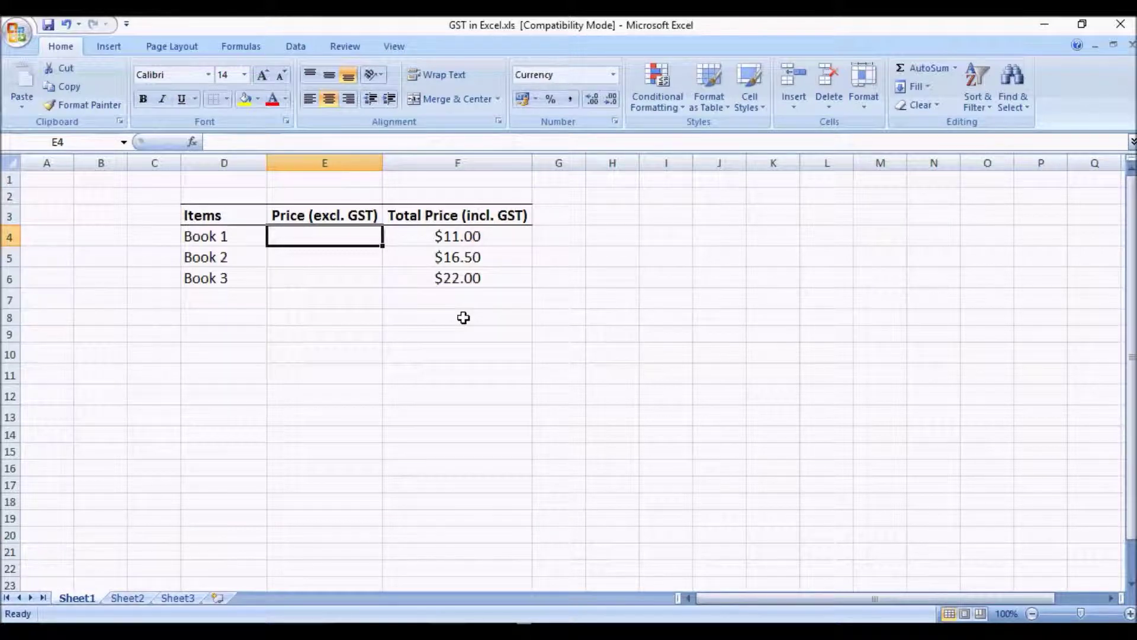
text(=)
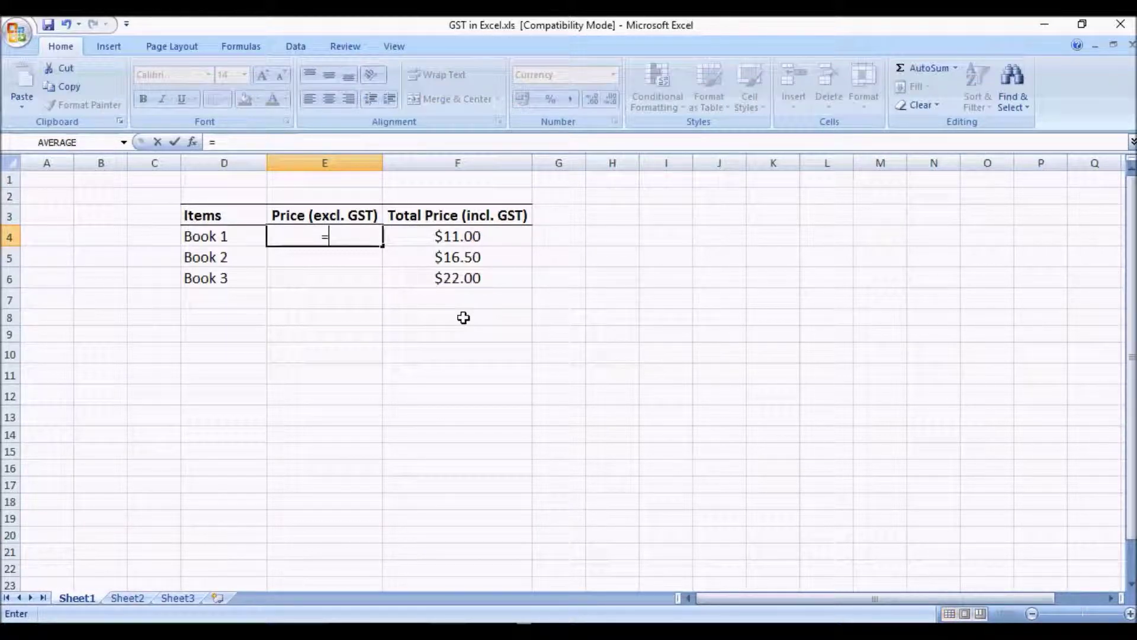
click(434, 237)
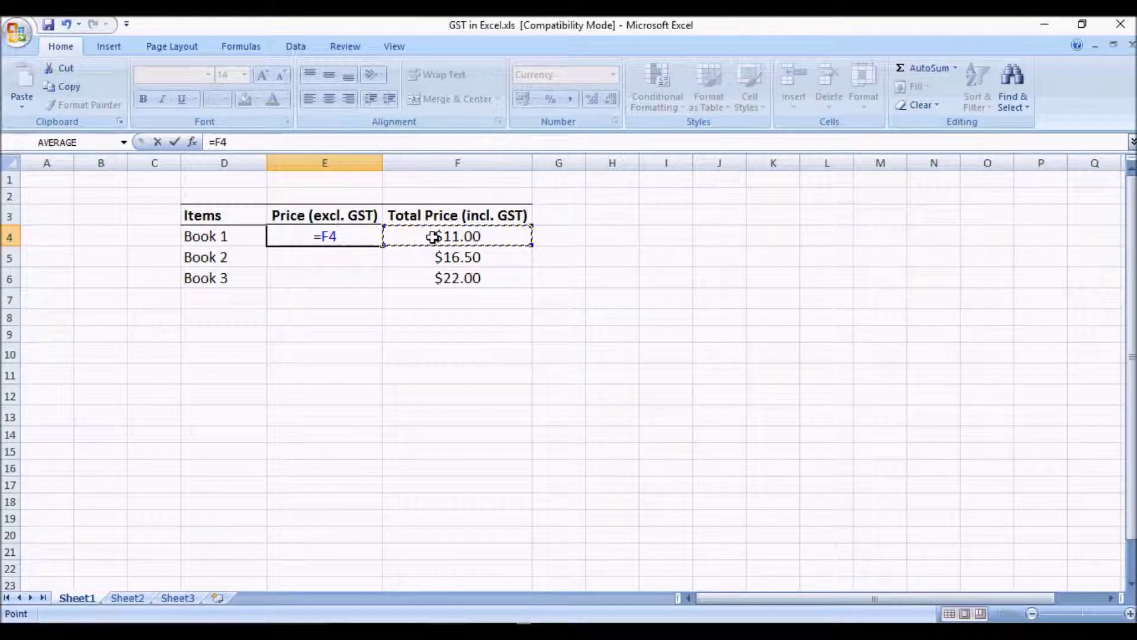
text(/)
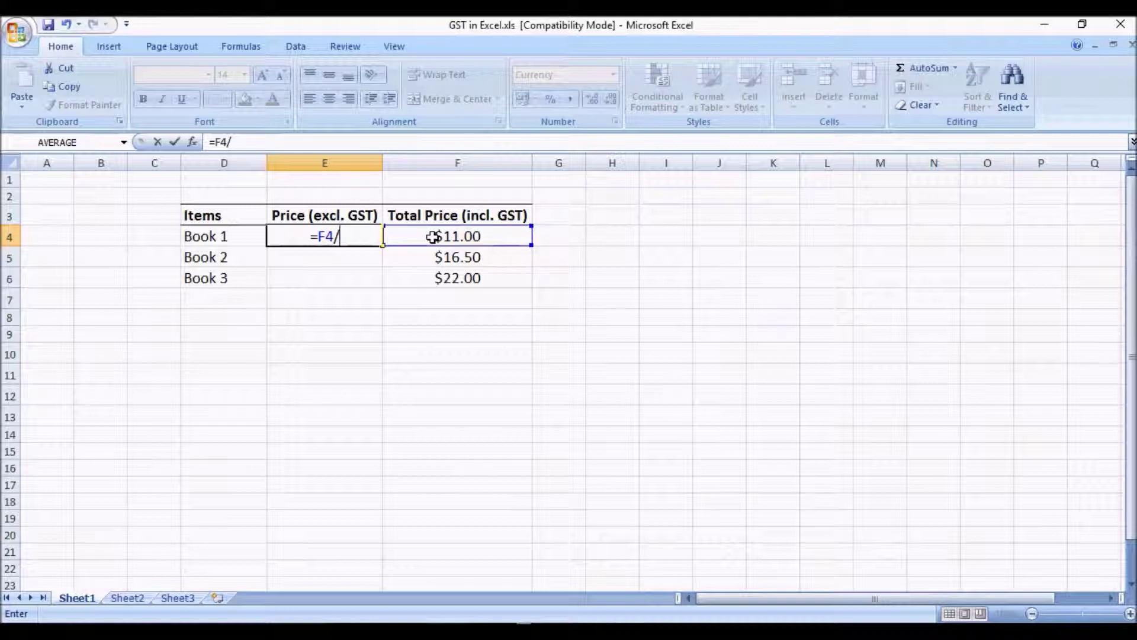
text((1)
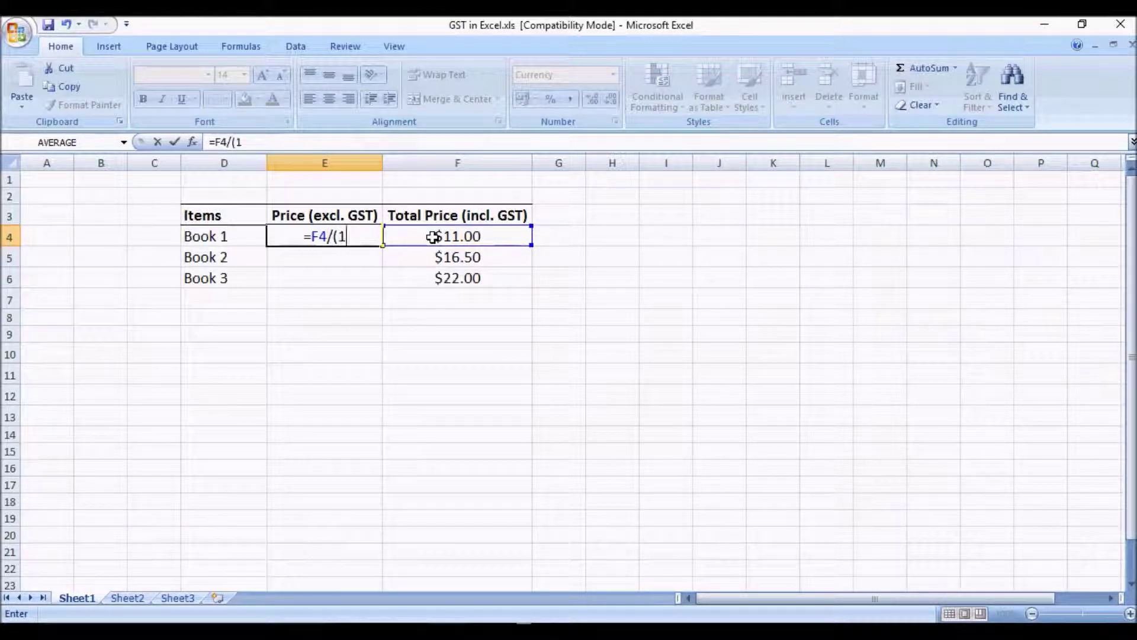
text(+10)
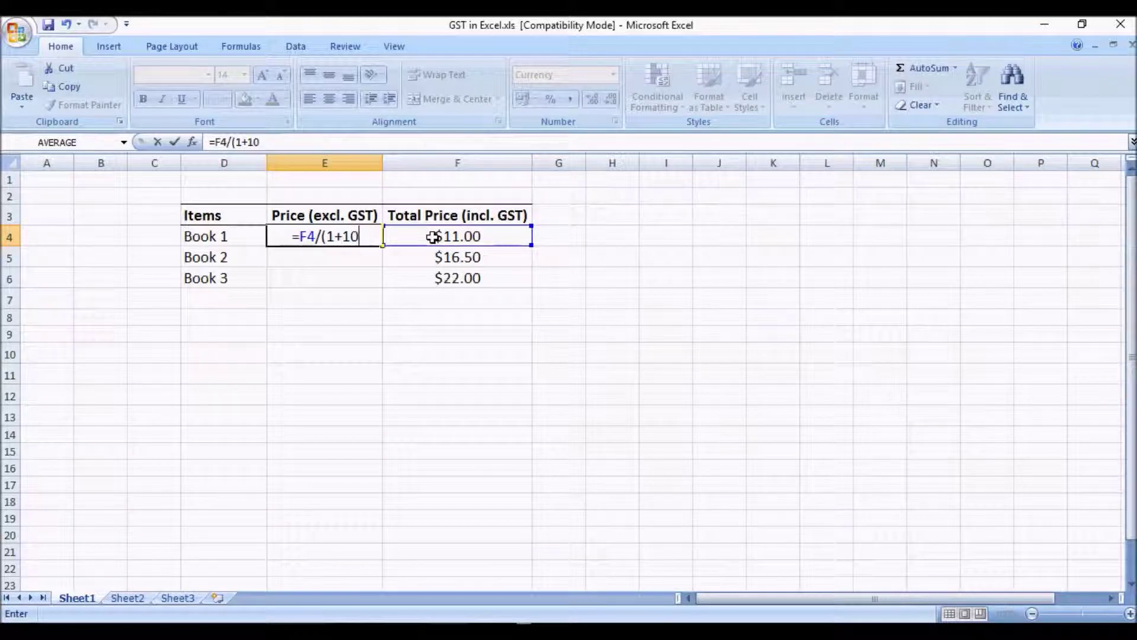
text(%))
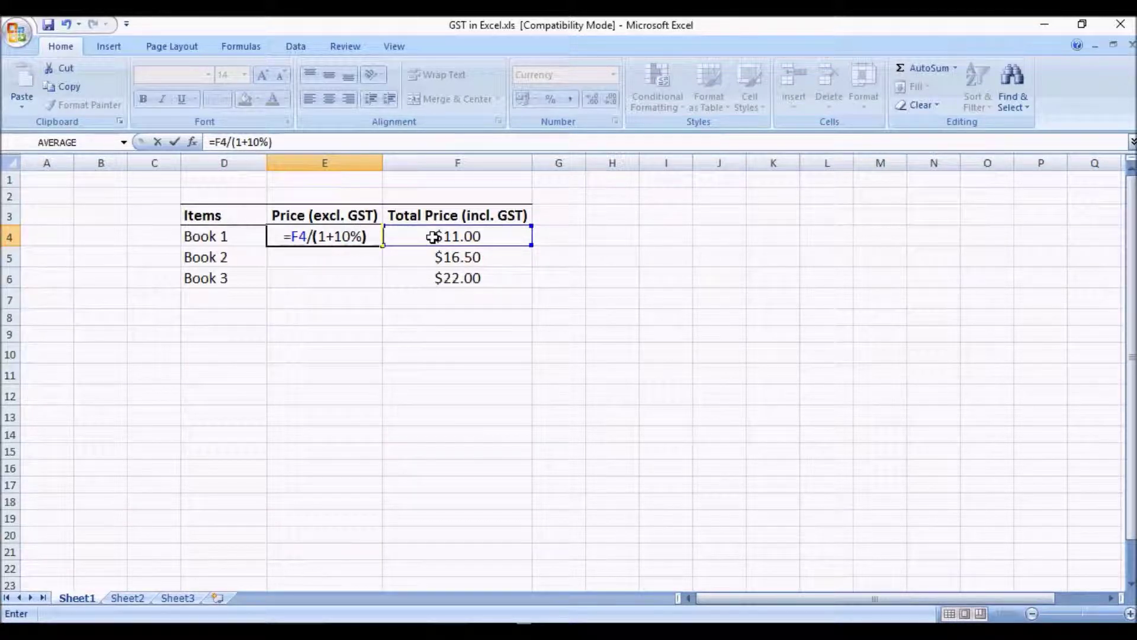
key(Return)
key(Up)
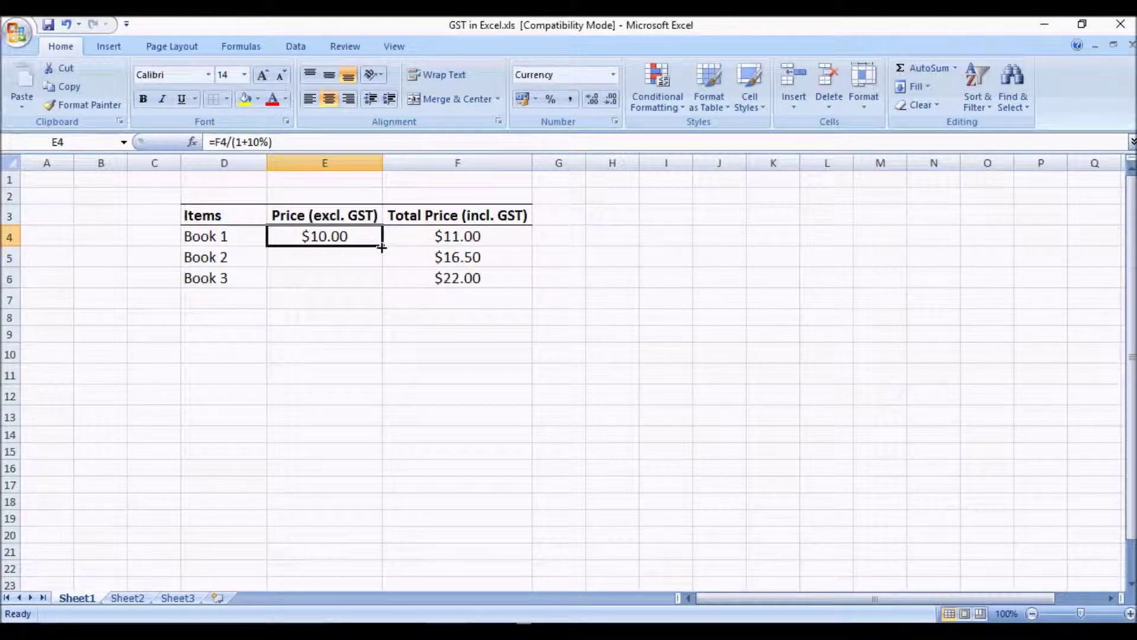
Fill the E4 back-calculation formula down to E6, giving $15.00 and $20.00 for Books 2 and 3
drag(381, 247, 382, 286)
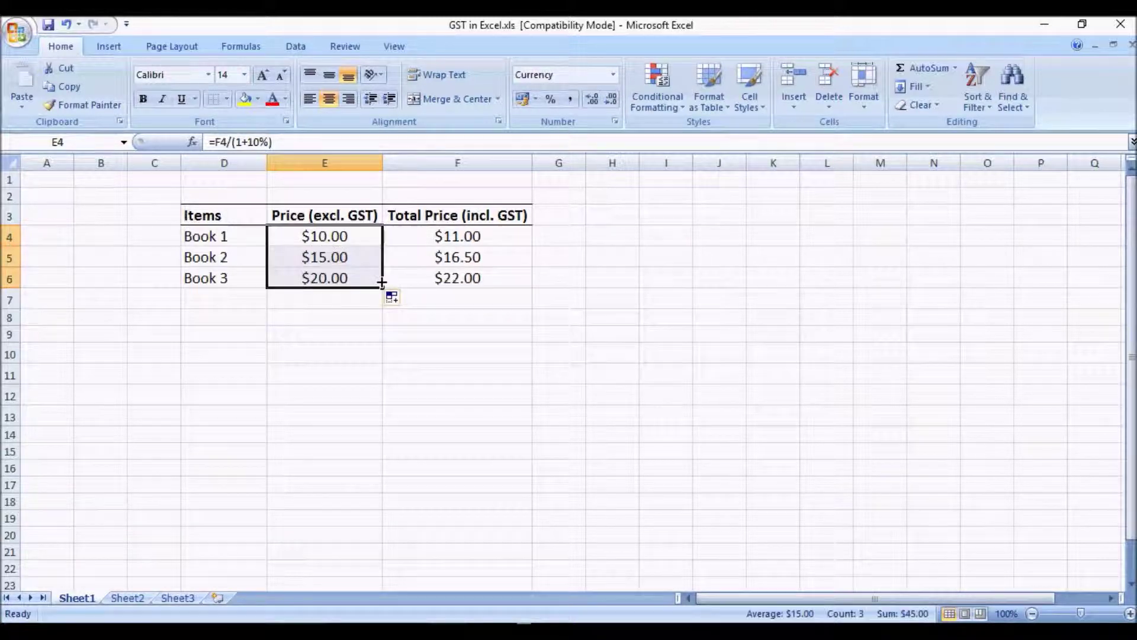
key(Down)
key(Down)
key(Down)
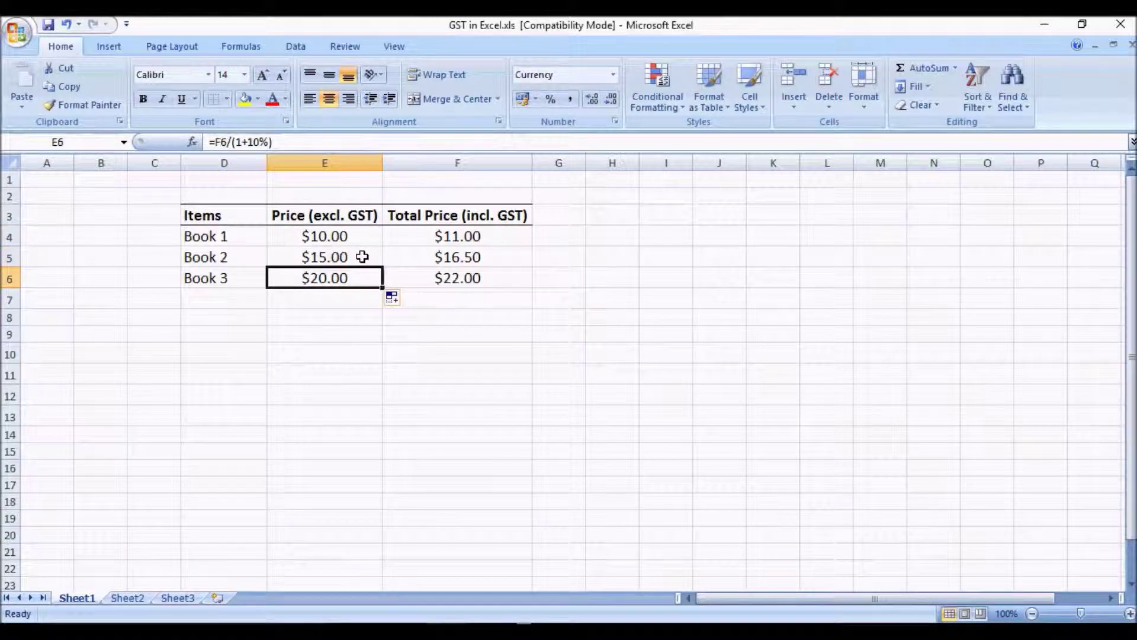